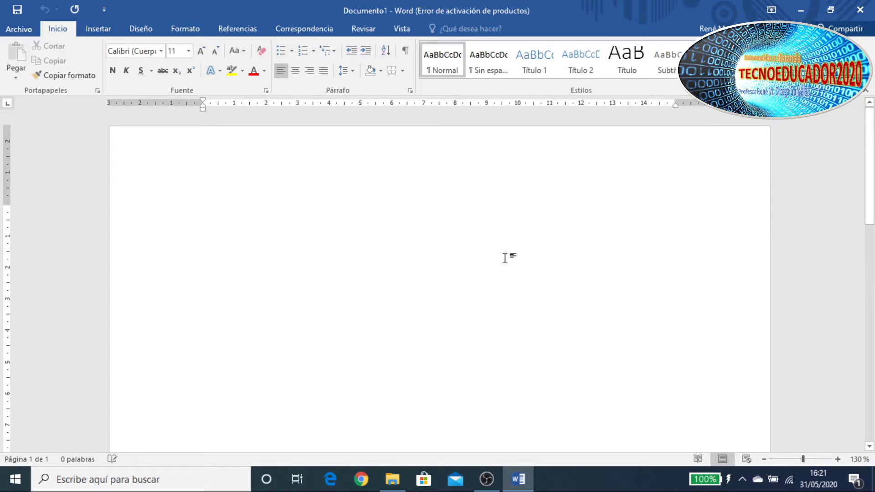
Open today's recent document "Historia de la Ciencia Semmelweis" and look through its text
click(19, 29)
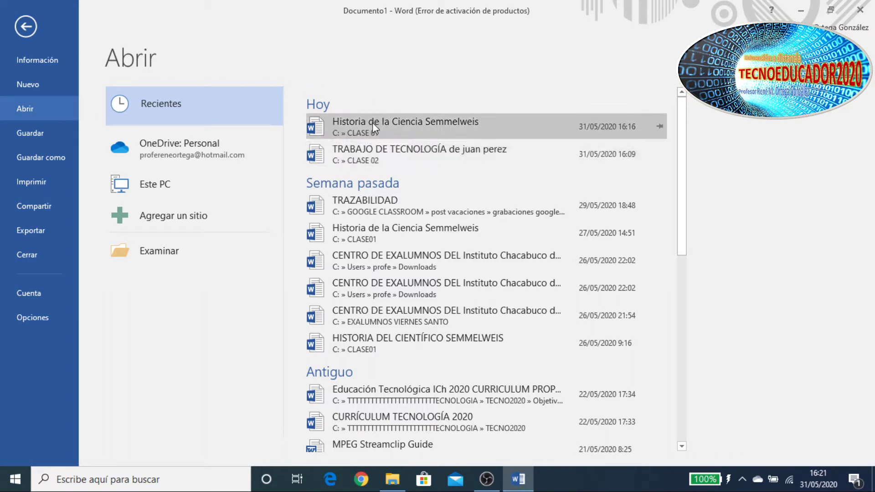
click(393, 133)
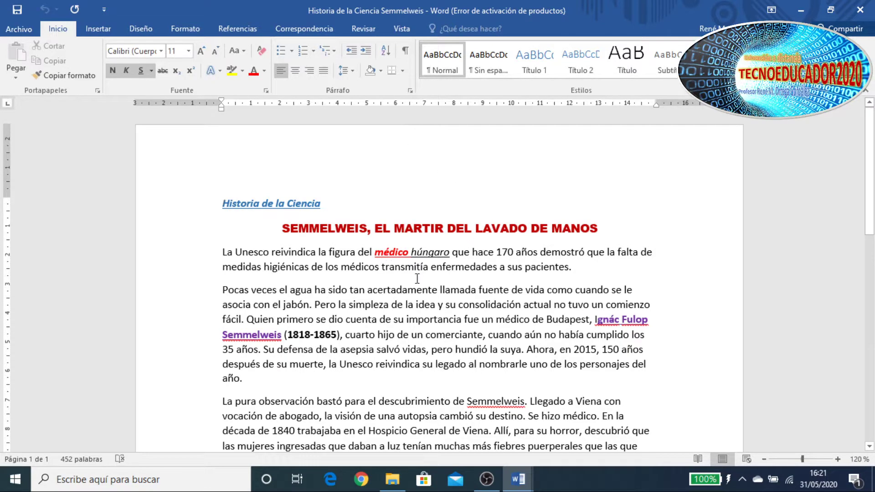
scroll(432, 323, down, 6)
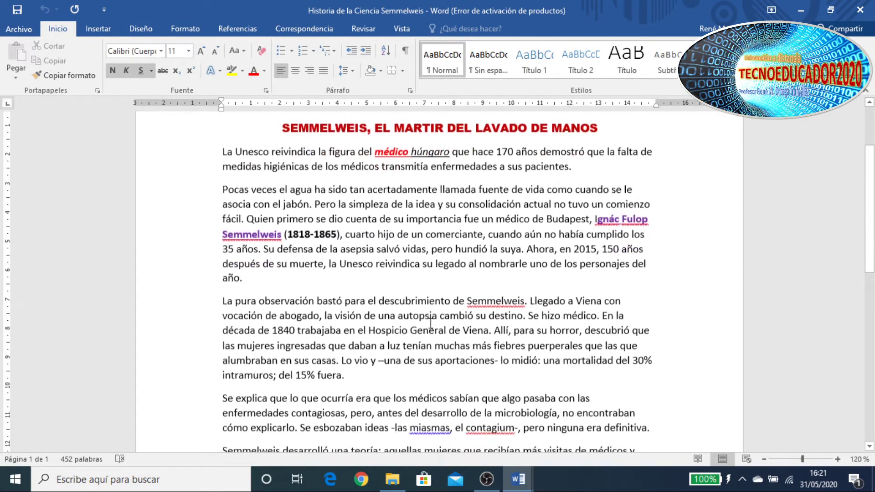
scroll(431, 323, down, 6)
scroll(431, 322, up, 7)
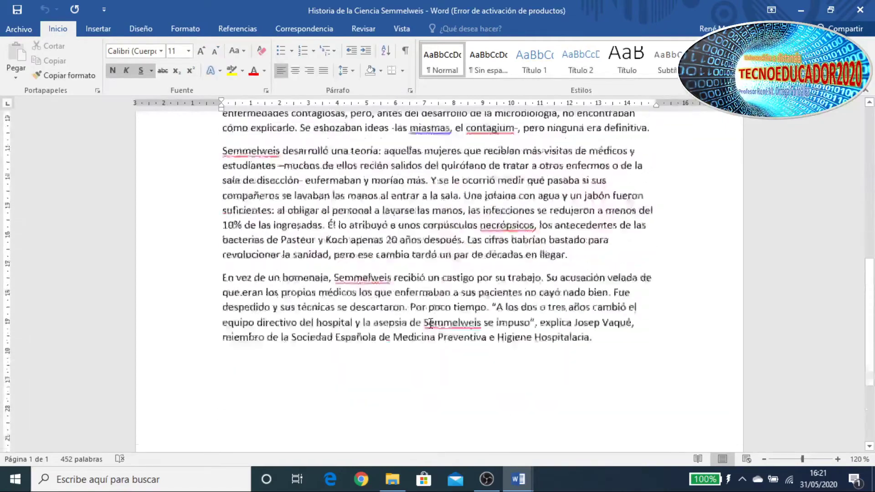
scroll(431, 324, up, 5)
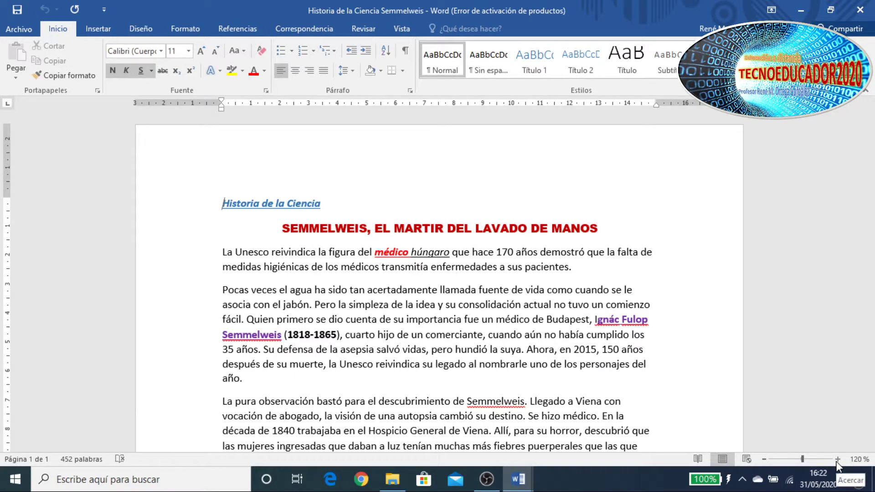
Fit the whole page in view at 40% and set the paper size to Carta, 21,59 x 27,94 cm
click(764, 460)
click(764, 459)
click(764, 459)
click(764, 460)
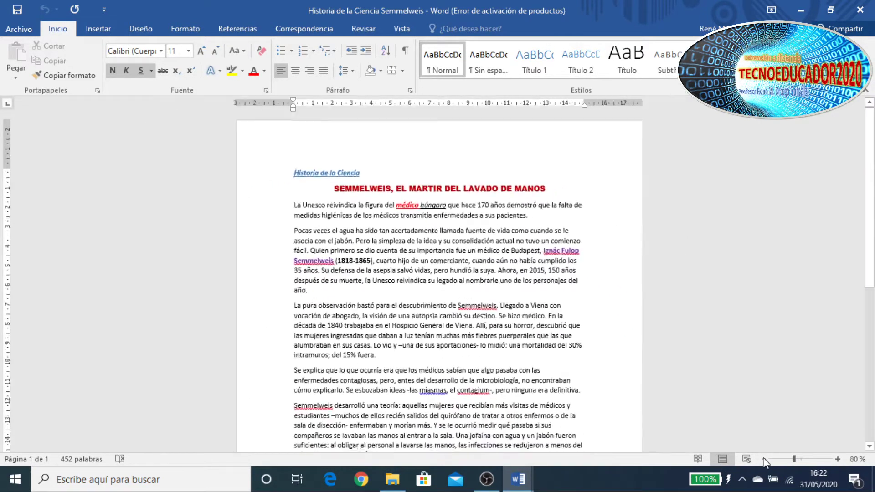
click(764, 459)
click(764, 460)
click(764, 460)
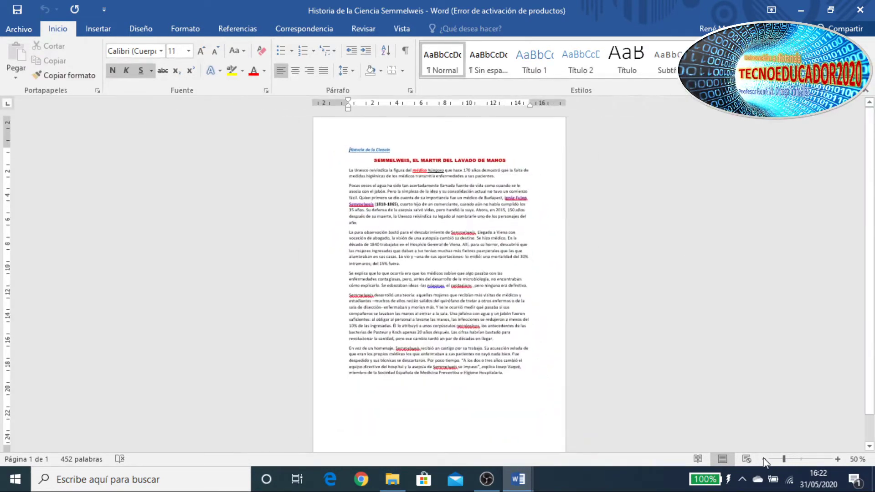
click(764, 459)
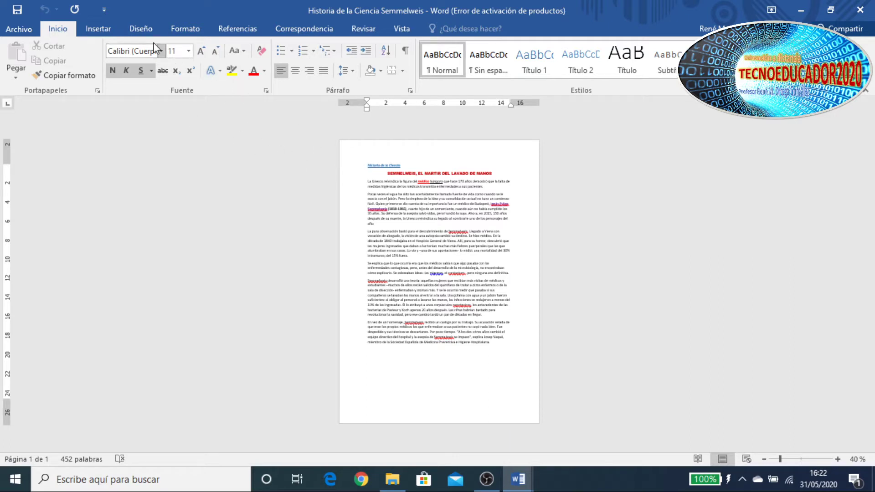
click(194, 34)
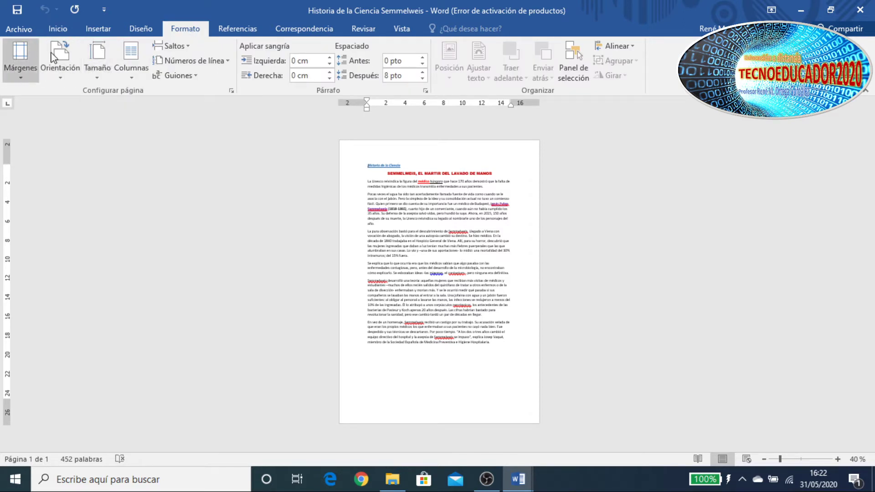
click(99, 77)
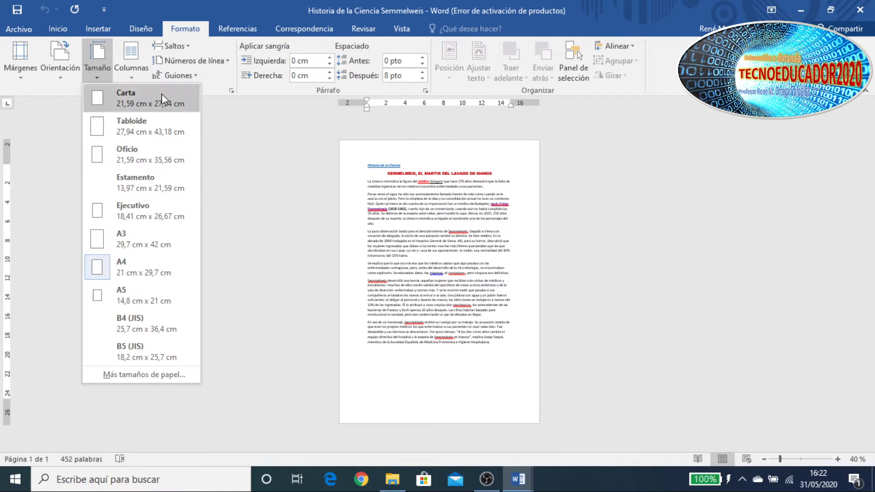
click(141, 102)
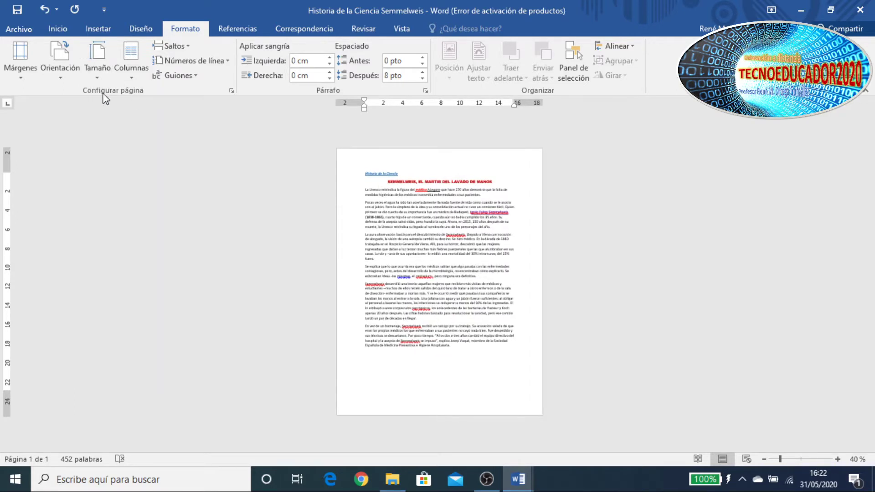
Try the Oficio paper size, 21,59 x 35,56 cm, and return the page to Carta
click(103, 80)
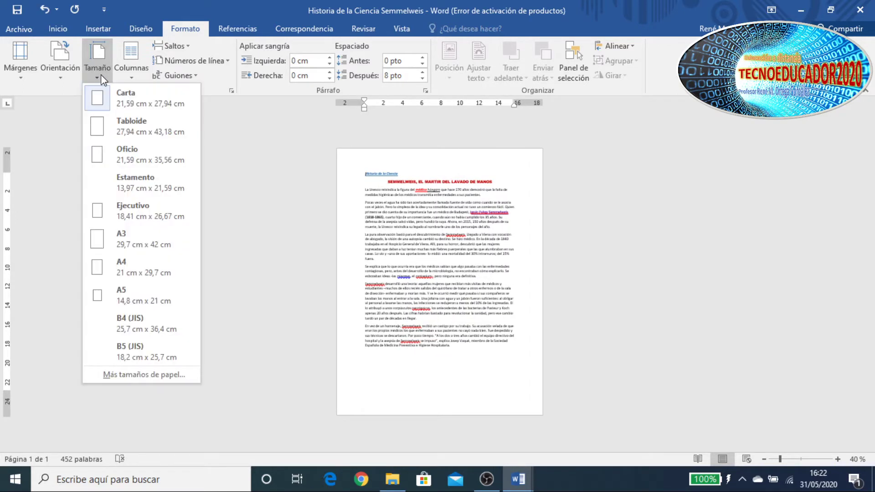
click(108, 156)
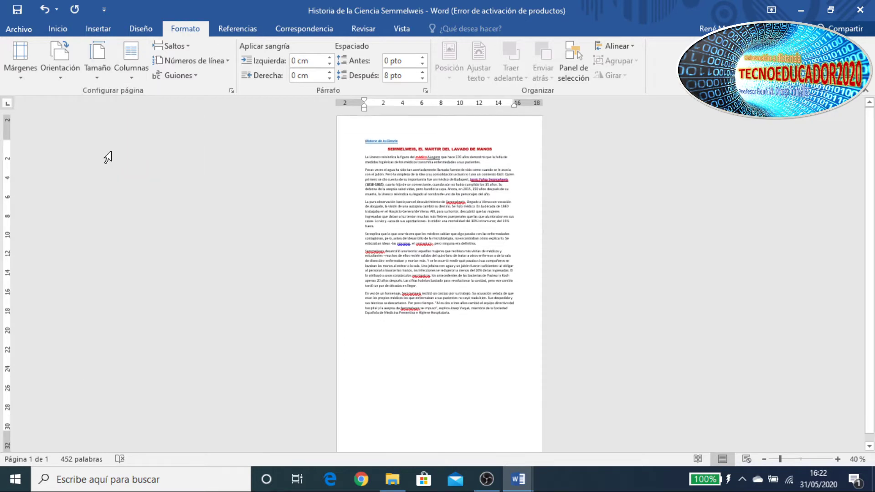
click(98, 74)
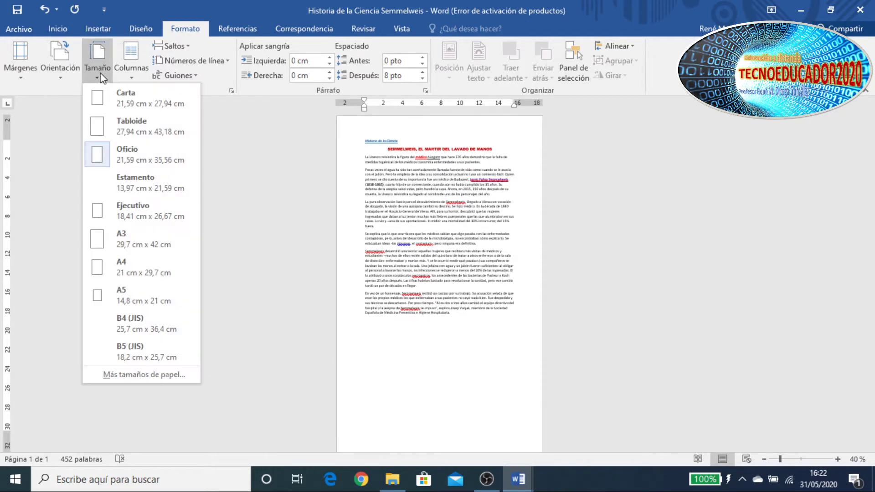
click(110, 97)
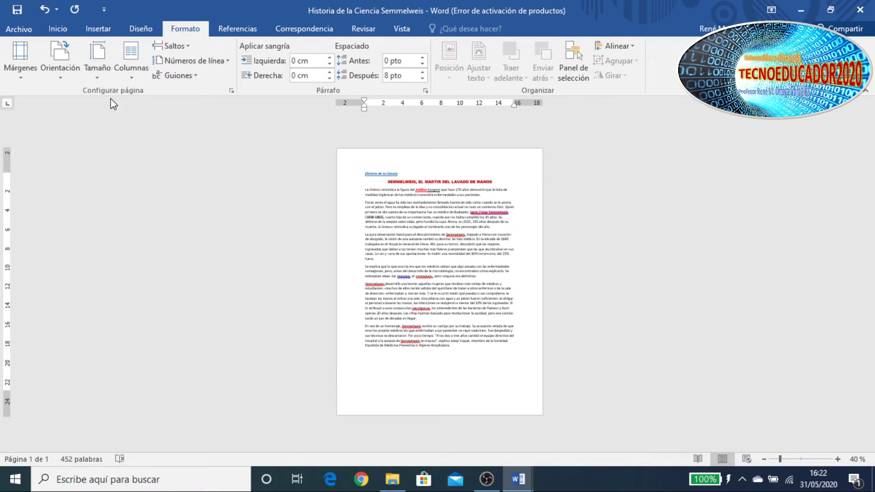
Save the document and enlarge the page view to 120%
click(18, 10)
click(838, 459)
click(838, 460)
click(837, 460)
click(838, 460)
click(838, 459)
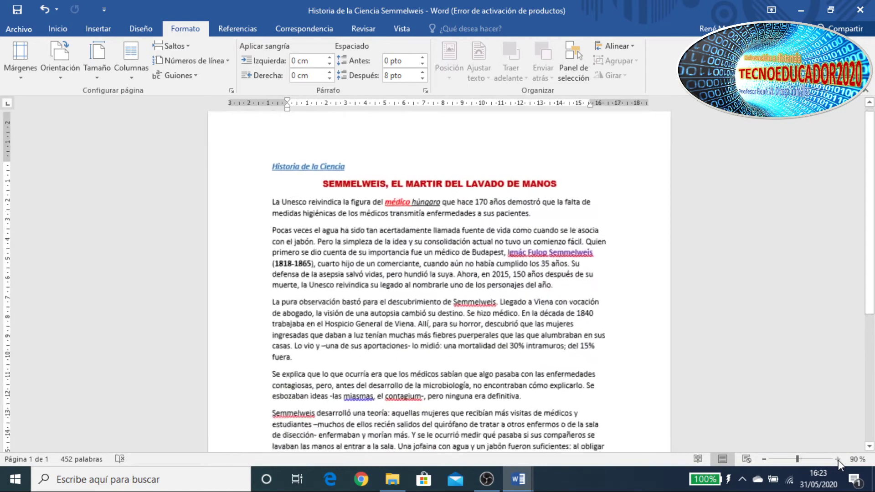
click(838, 459)
click(838, 460)
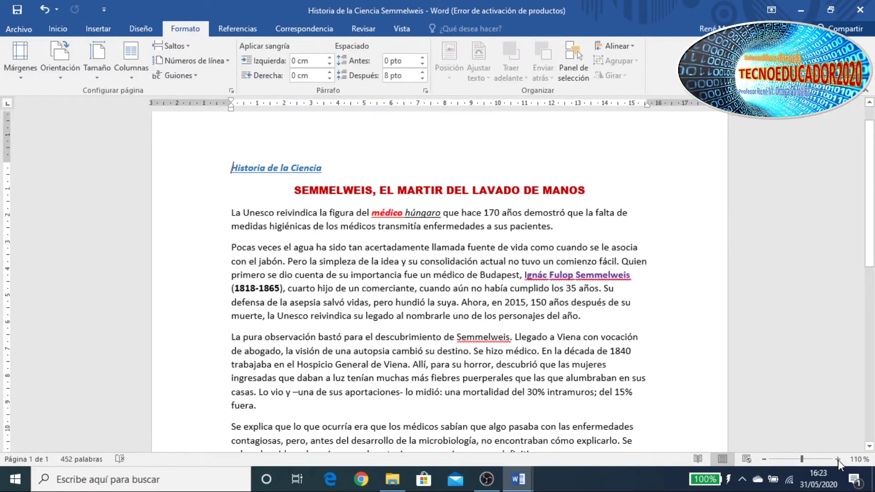
click(837, 460)
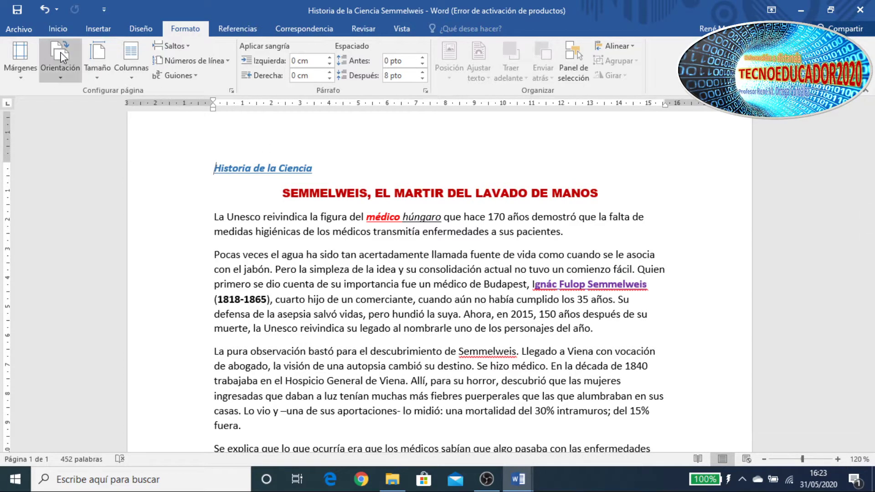
Copy the text "170 años" from the first paragraph below the title
click(58, 30)
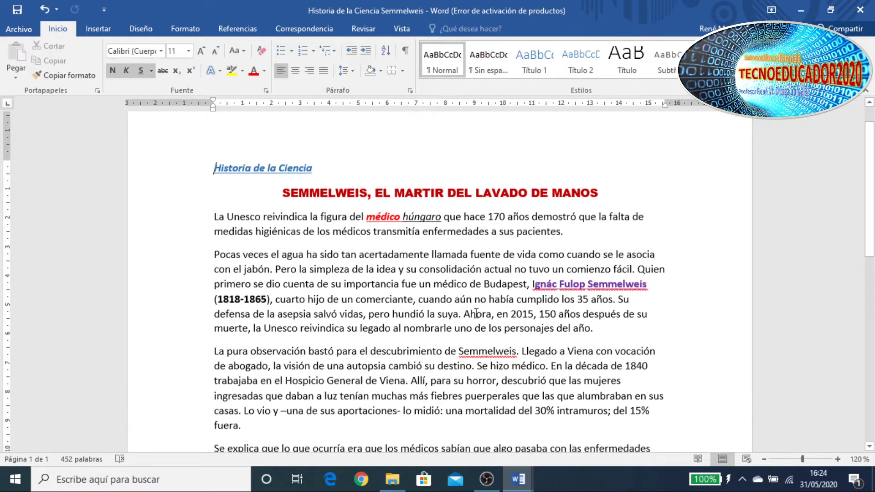
scroll(477, 314, up, 1)
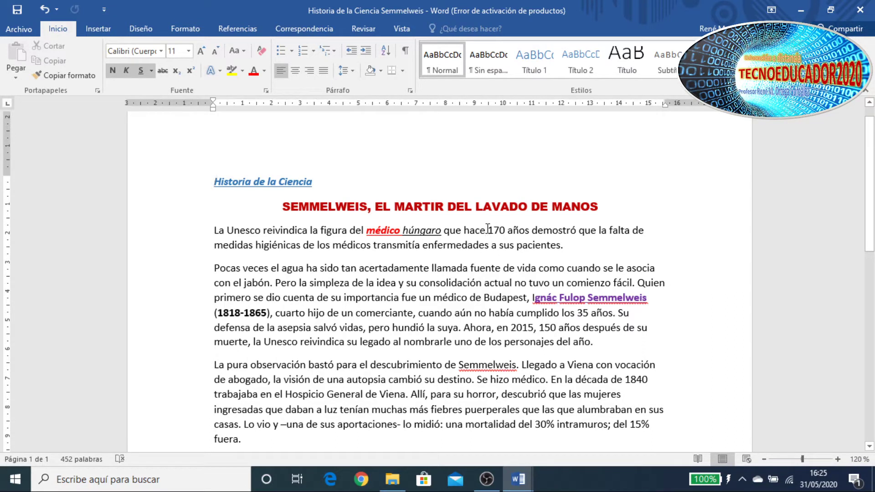
click(838, 459)
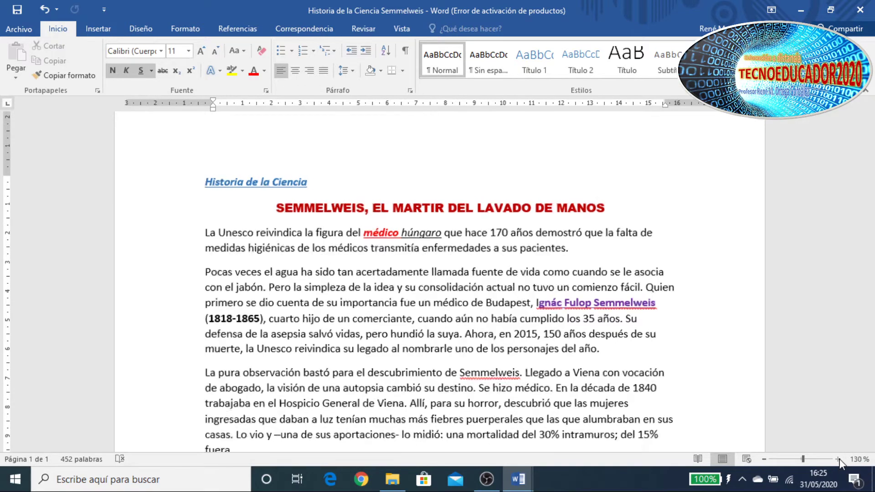
click(838, 460)
click(837, 460)
click(838, 460)
click(838, 460)
click(838, 459)
click(837, 459)
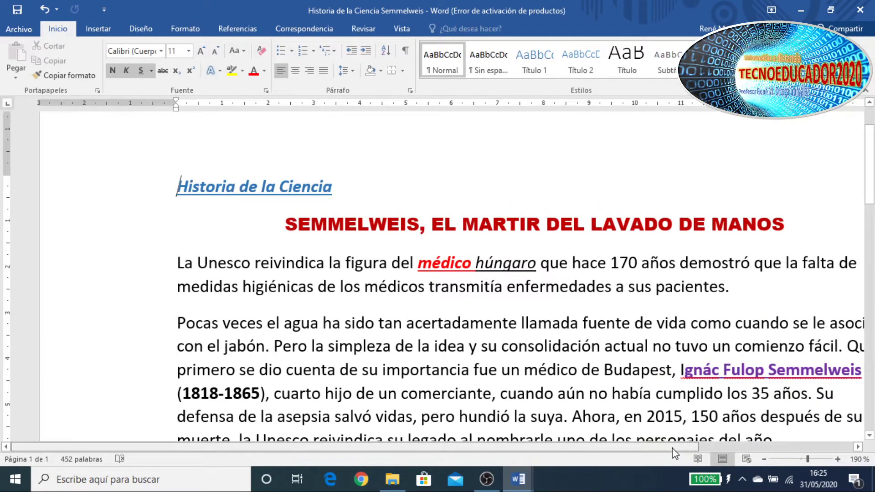
drag(673, 449, 705, 452)
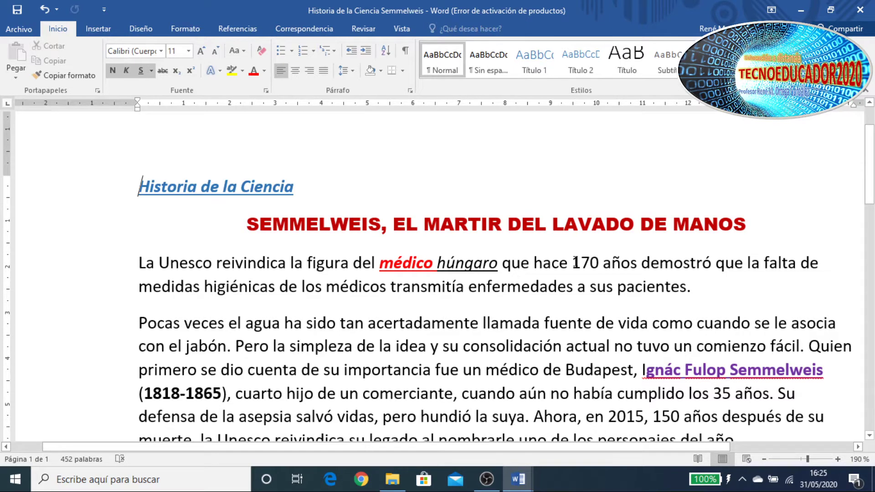
drag(575, 263, 637, 268)
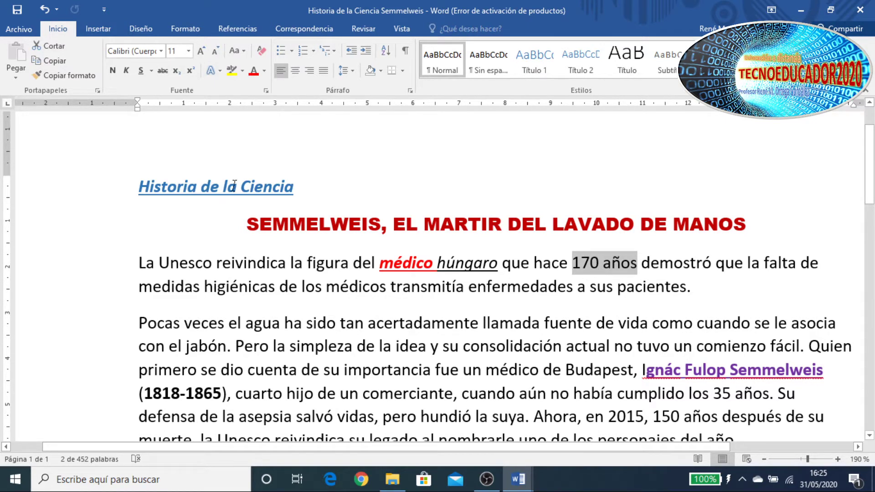
click(57, 61)
Paste the copied text "170 años" into a new paragraph after the document's last paragraph
scroll(604, 367, down, 5)
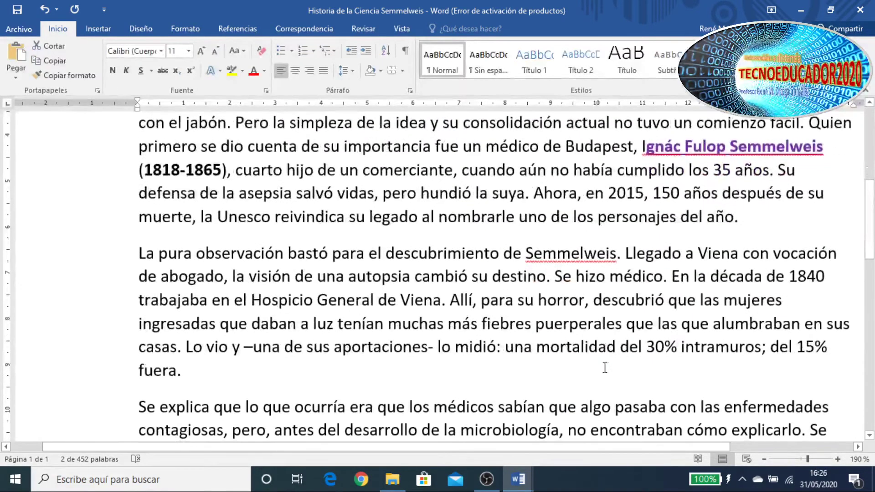
scroll(604, 368, down, 7)
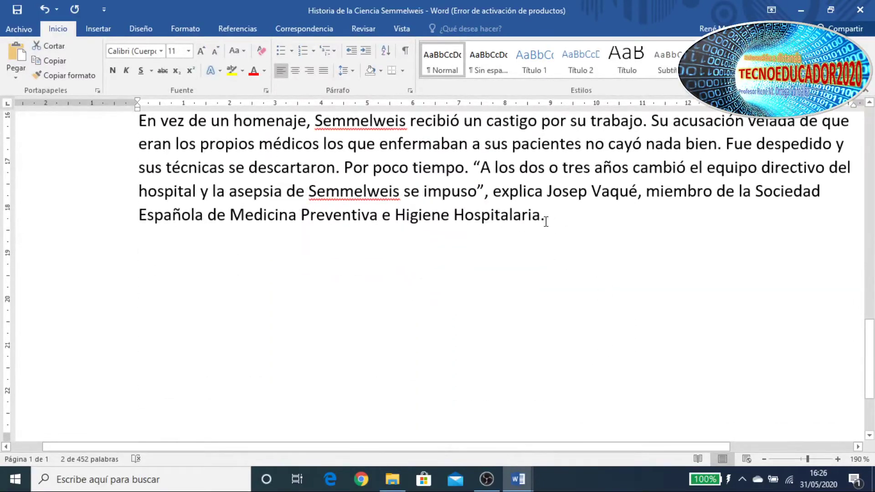
click(570, 220)
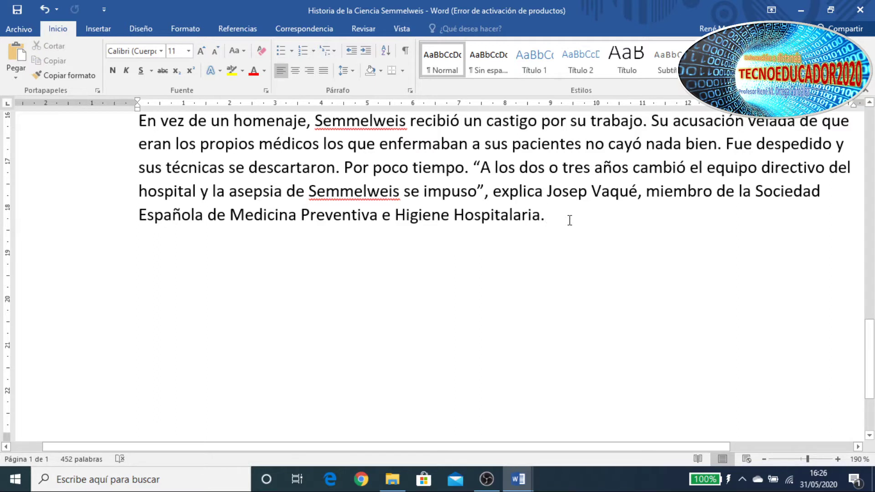
key(Return)
key(BackSpace)
click(18, 64)
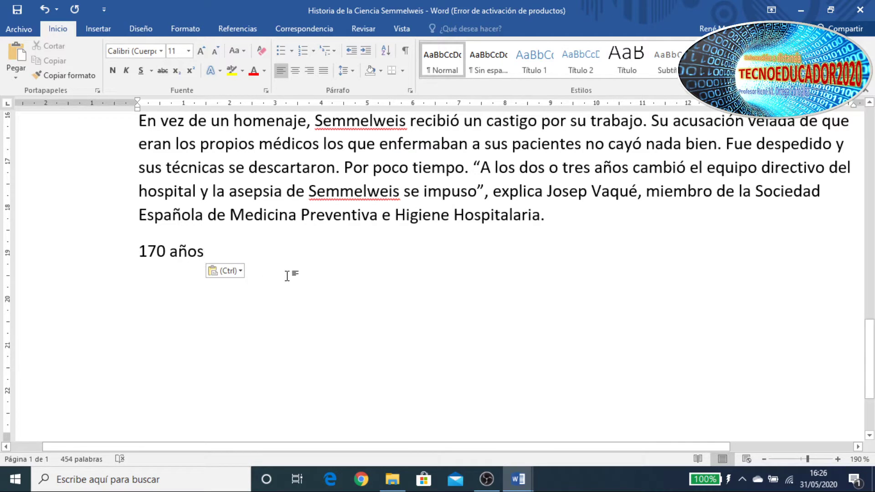
Compare the original "170 años" in the first paragraph with the pasted copy at the end of the document
scroll(287, 276, up, 8)
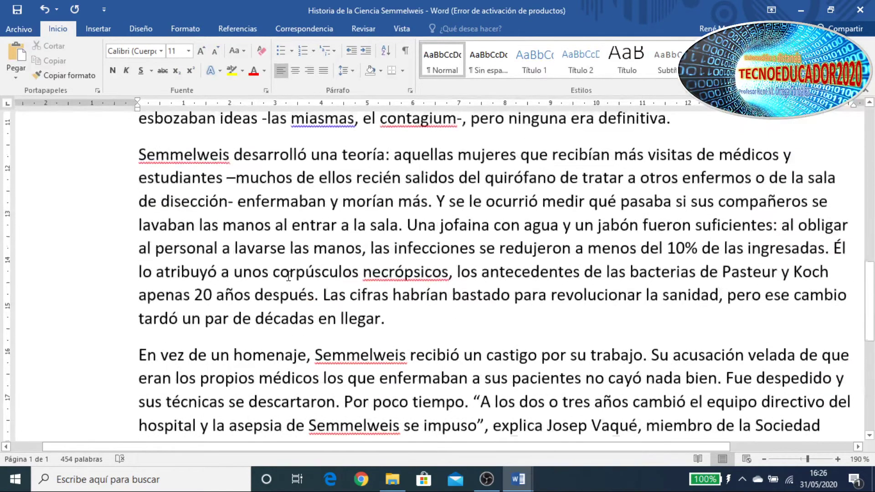
scroll(288, 277, up, 10)
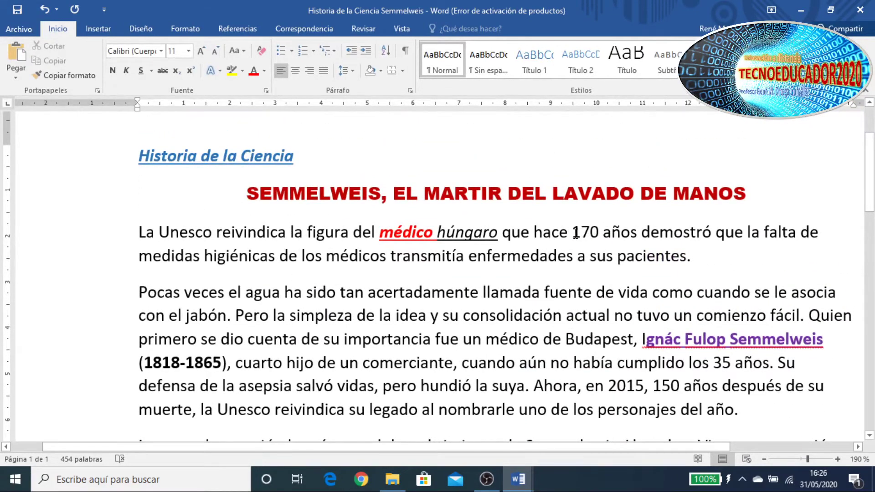
drag(575, 234, 636, 238)
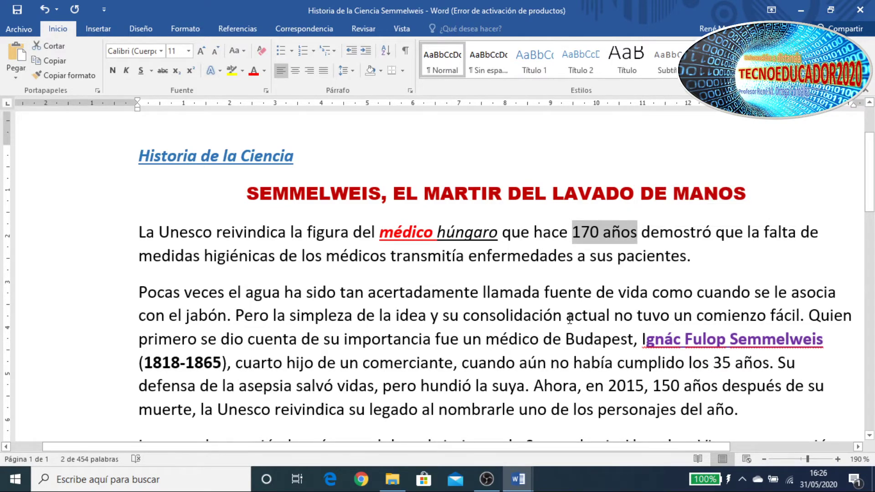
key(ctrl+End)
key(ctrl+v)
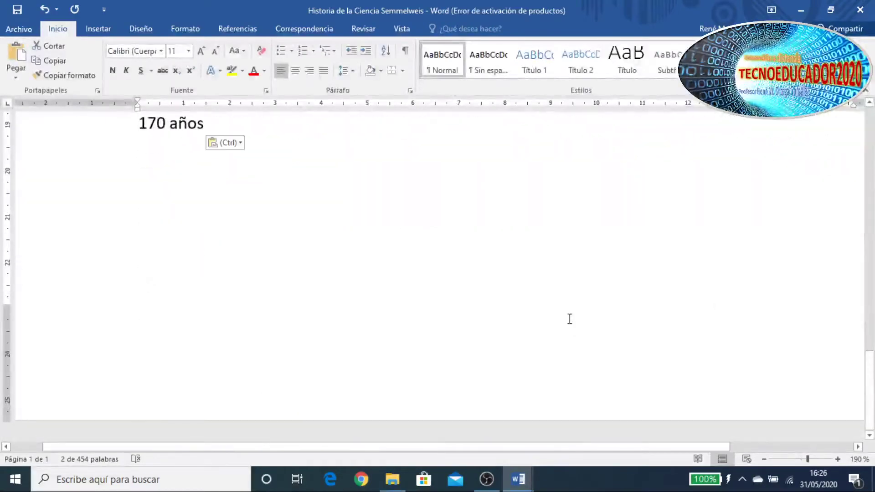
scroll(569, 319, up, 3)
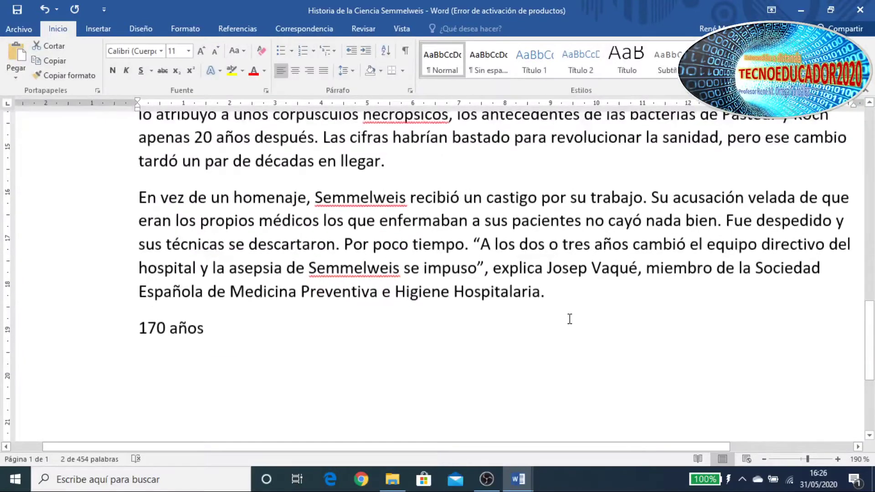
click(135, 327)
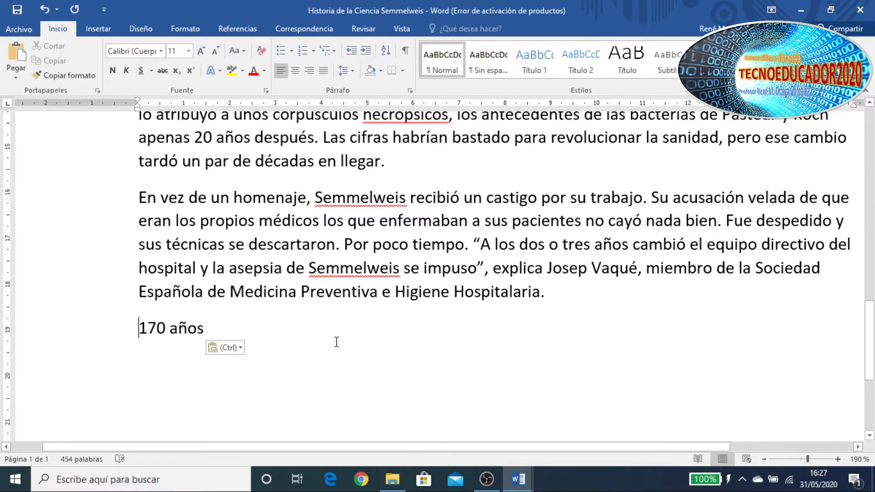
scroll(337, 342, up, 15)
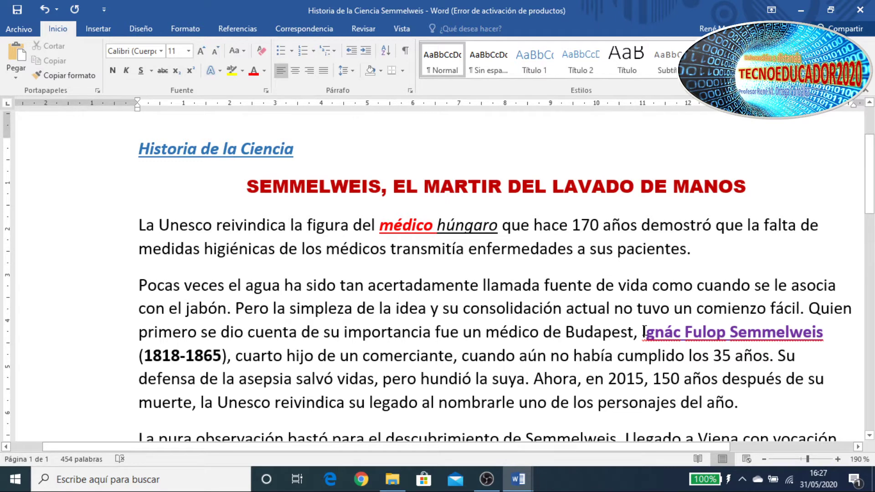
Cut "Ignác Fulop Semmelweis" from the second paragraph below the title and paste it at the end of that paragraph
drag(643, 332, 825, 332)
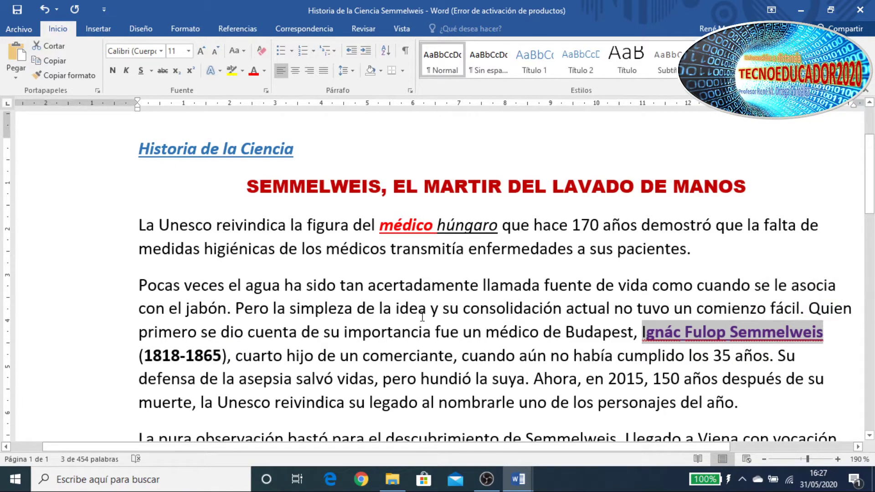
click(54, 46)
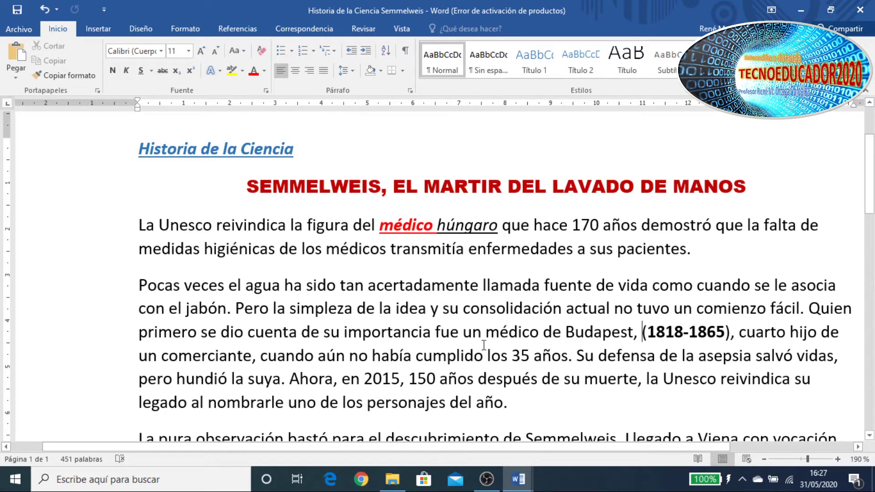
click(533, 403)
click(17, 55)
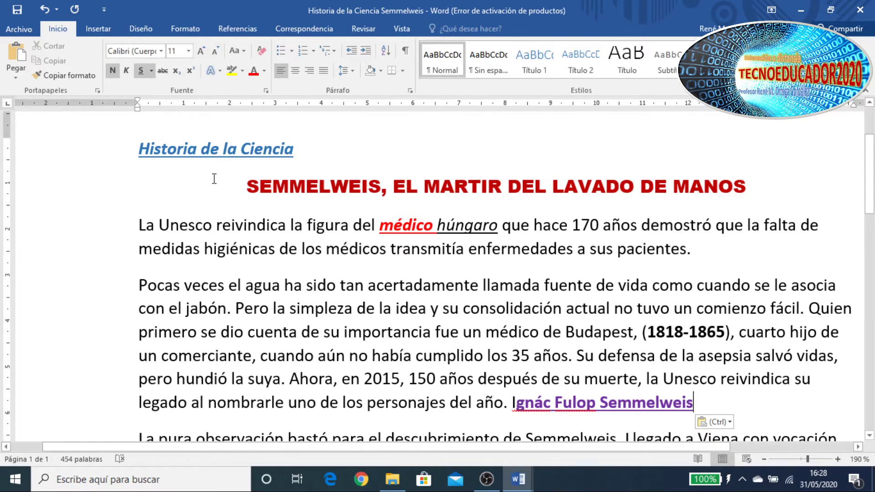
Undo the paste and the cut of "Ignác Fulop Semmelweis" in the second paragraph
click(46, 10)
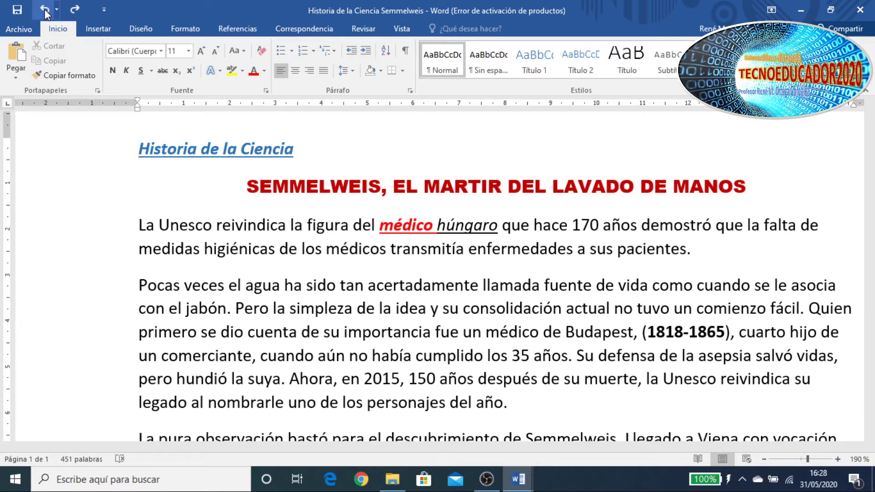
click(46, 11)
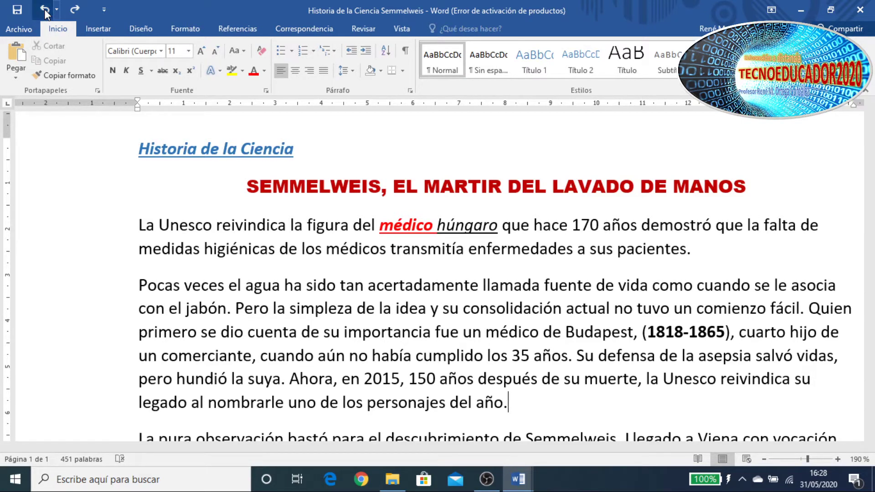
click(45, 10)
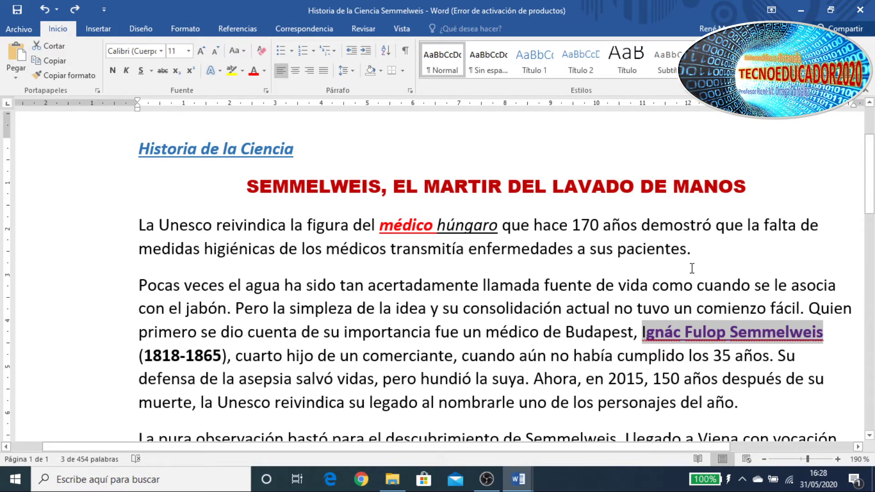
Copy "médico húngaro" from the first paragraph below the title and paste it after "170 años" in the document's last line
scroll(692, 268, down, 2)
scroll(692, 268, up, 2)
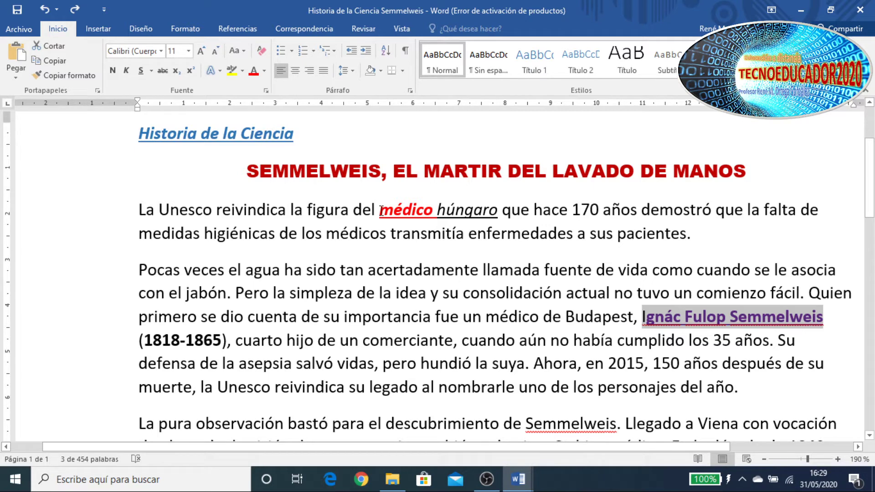
drag(381, 210, 498, 211)
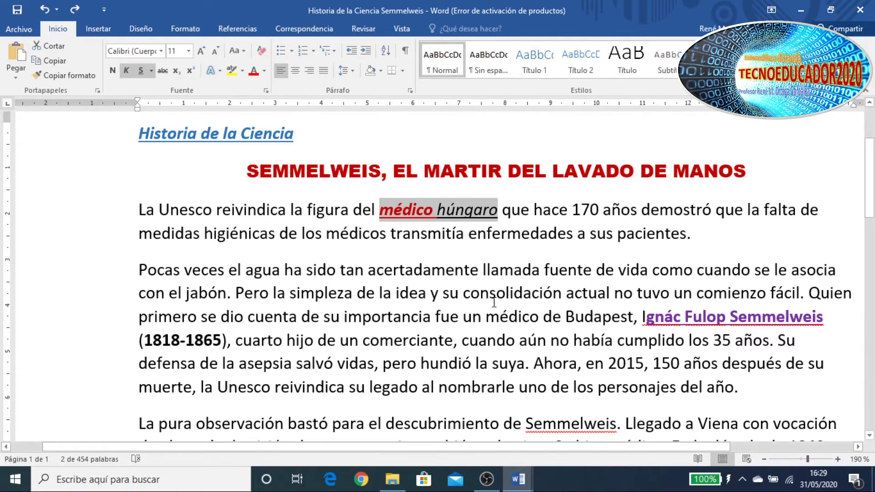
scroll(507, 312, down, 8)
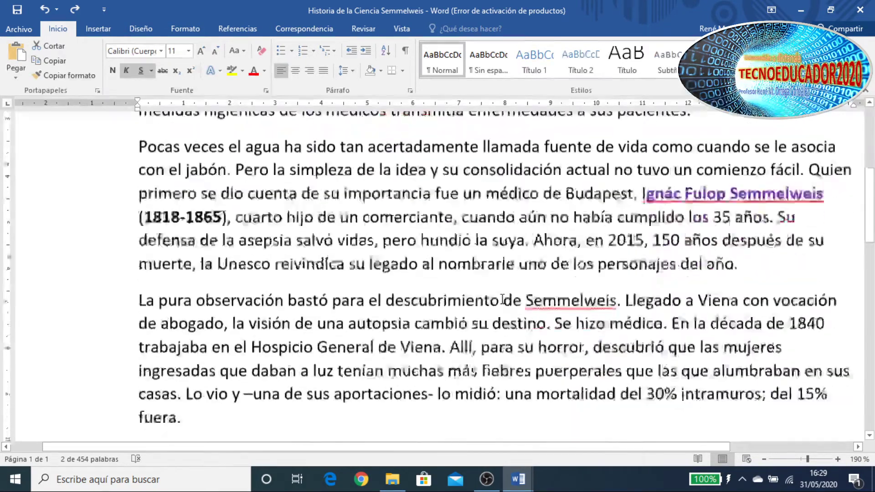
scroll(502, 301, down, 10)
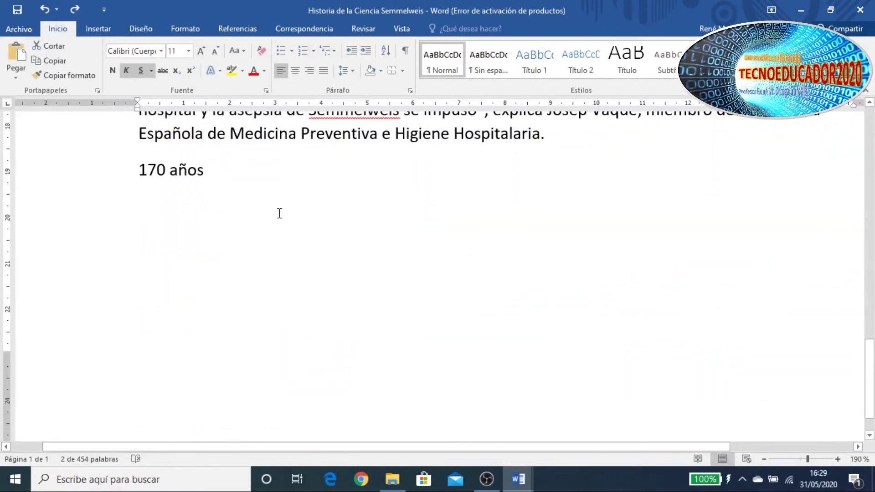
click(211, 171)
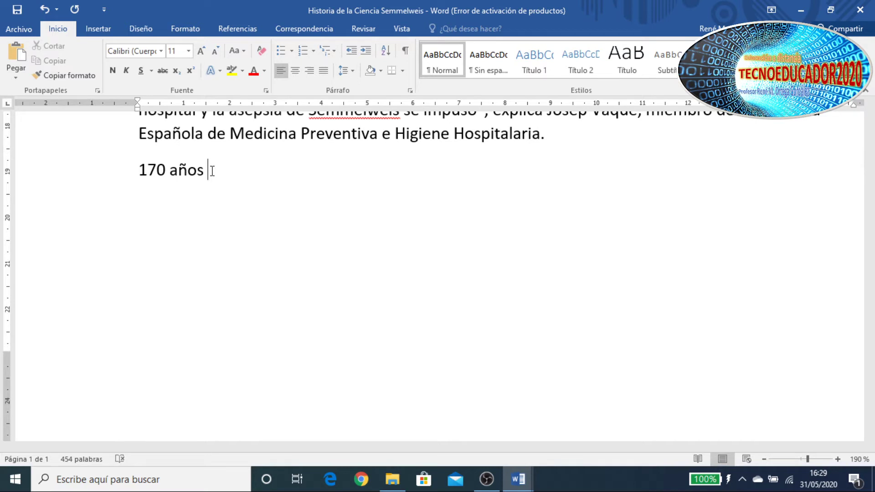
key(ctrl+v)
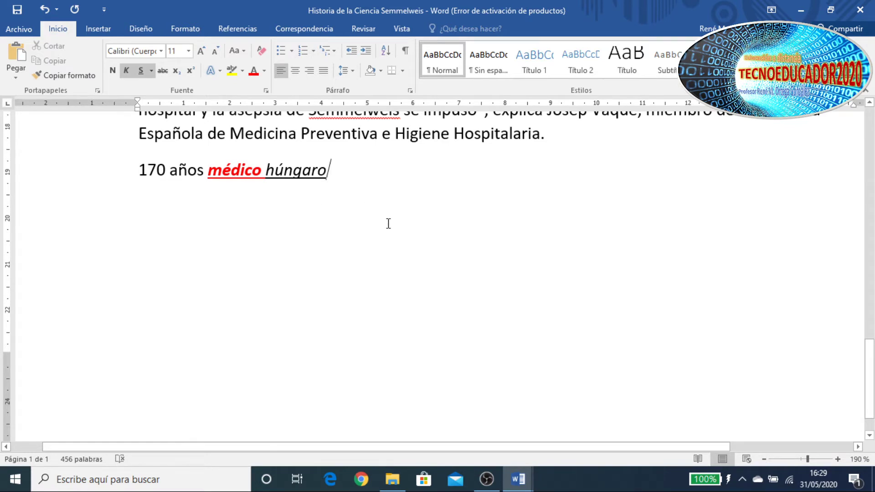
Cut "Pocas veces" from the start of the second paragraph and paste it after "médico húngaro" in the document's last line
scroll(389, 224, up, 1)
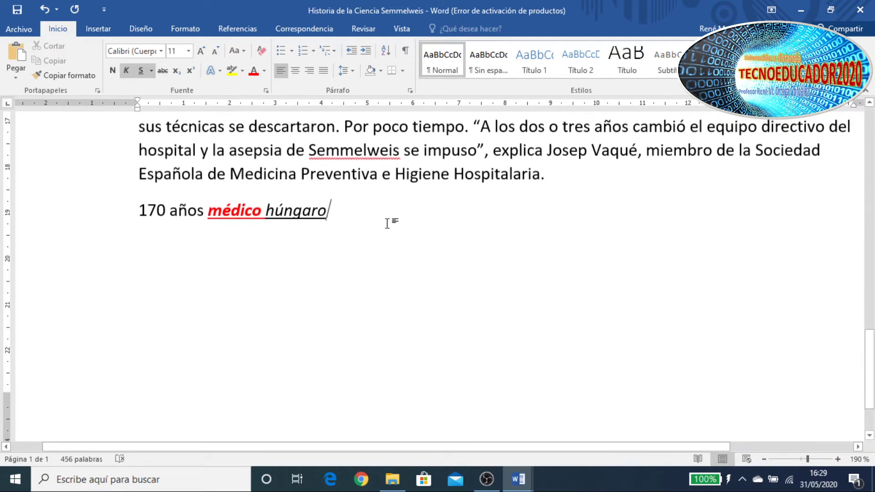
scroll(387, 223, up, 1)
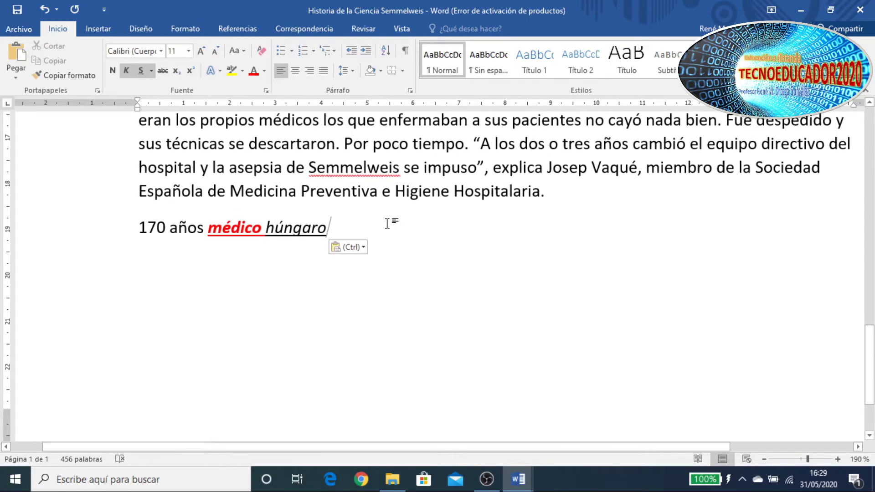
scroll(388, 223, up, 15)
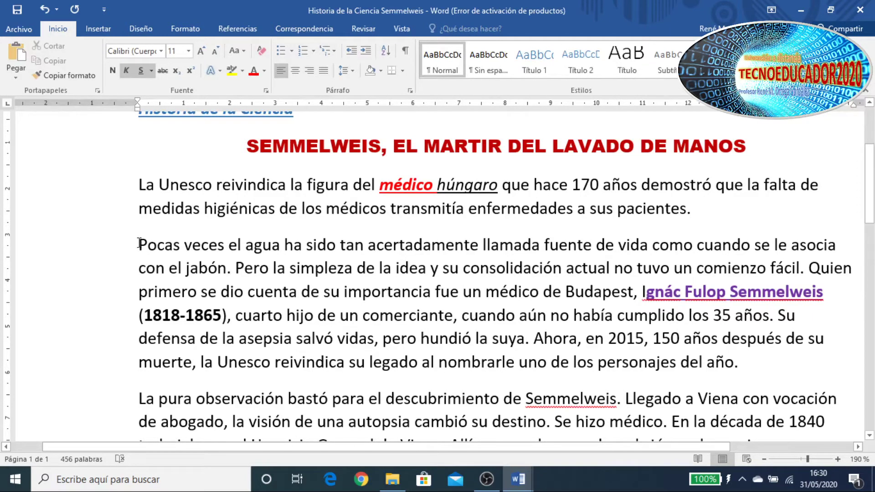
drag(139, 243, 223, 245)
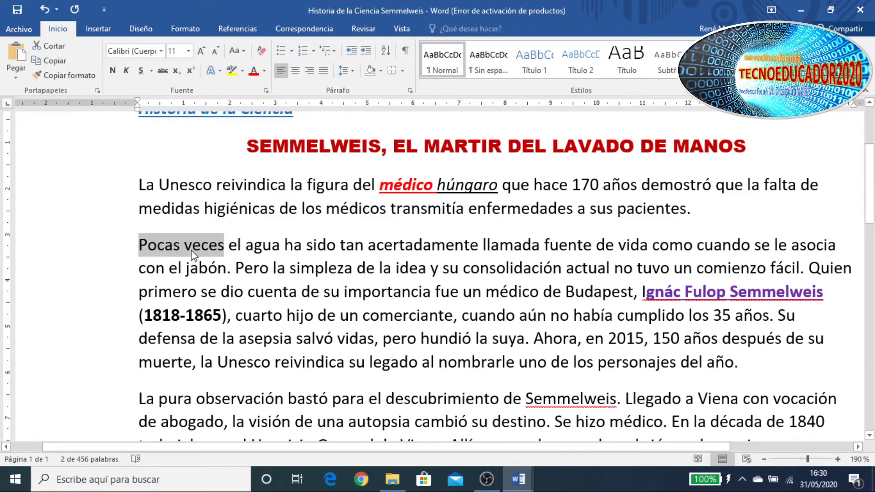
key(ctrl+x)
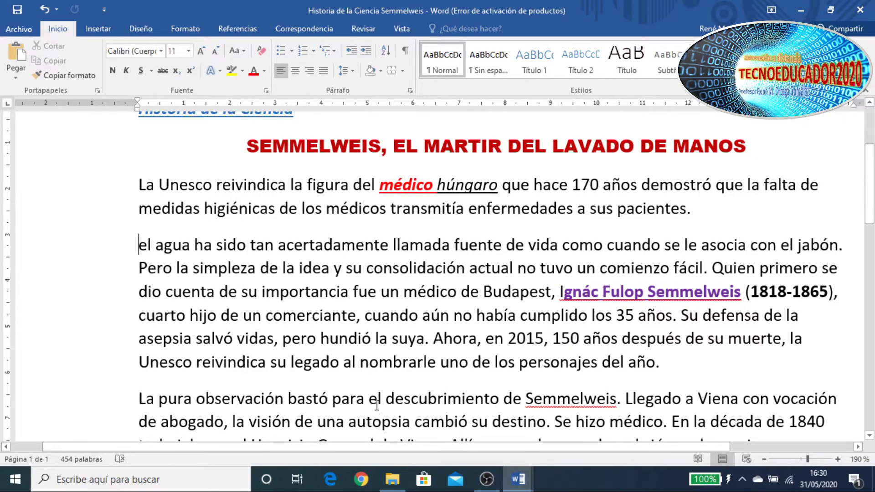
scroll(377, 406, down, 15)
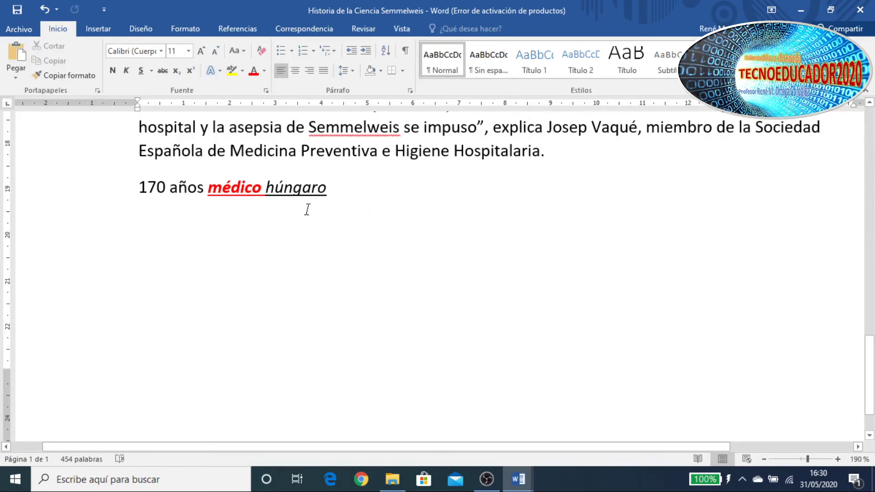
click(354, 192)
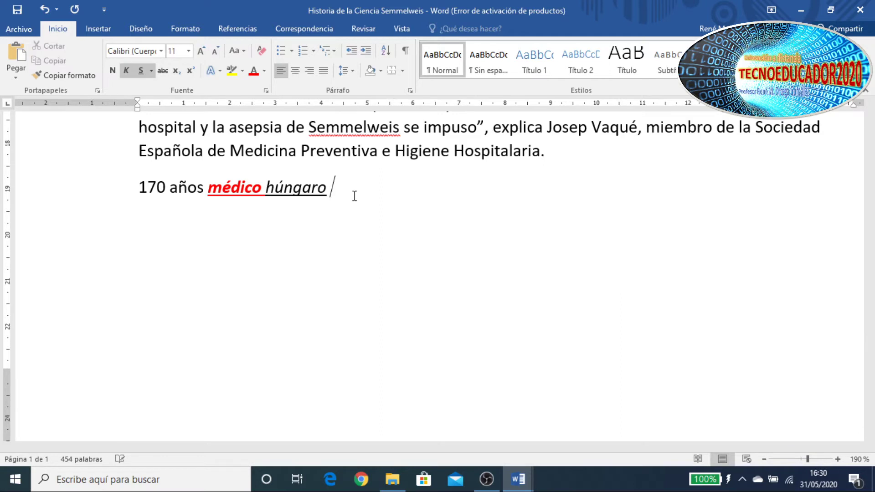
key(ctrl+v)
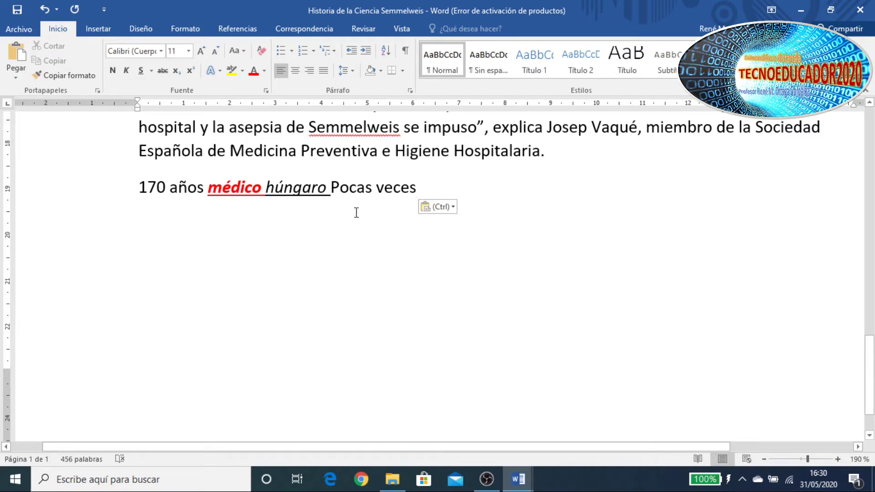
Undo the paste and the cut of "Pocas veces", and clear the text selection
scroll(349, 213, up, 5)
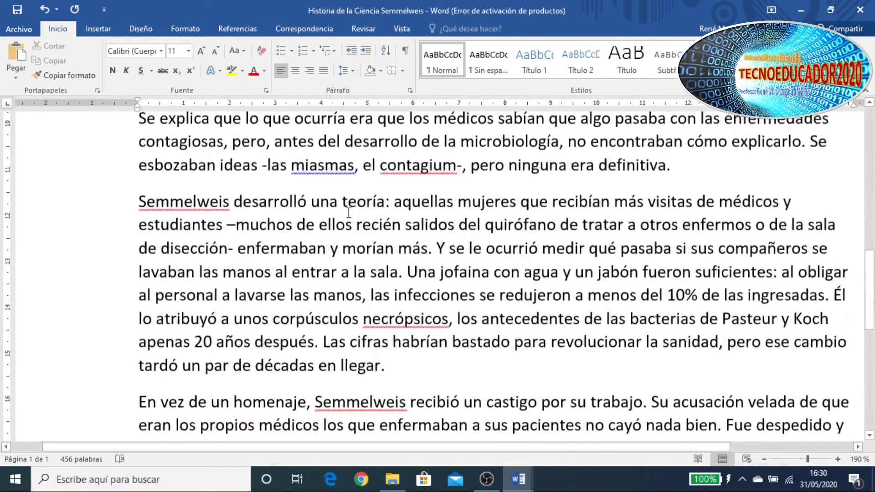
scroll(349, 213, up, 6)
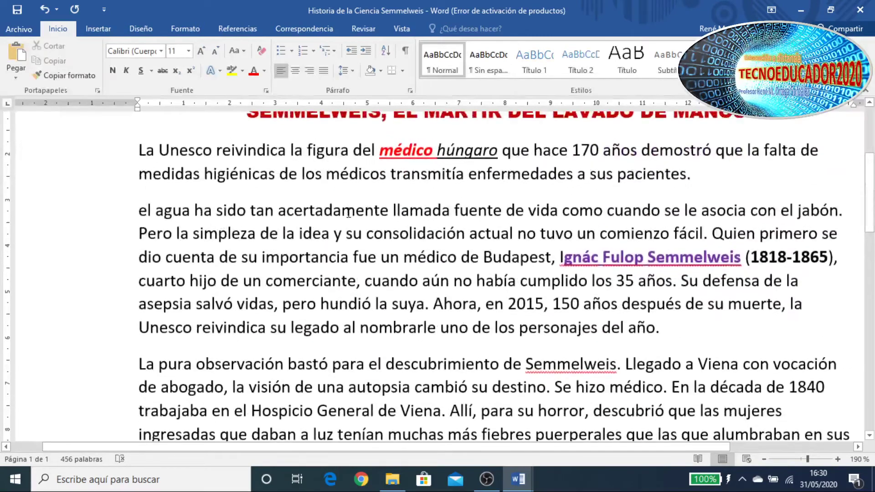
scroll(348, 212, up, 4)
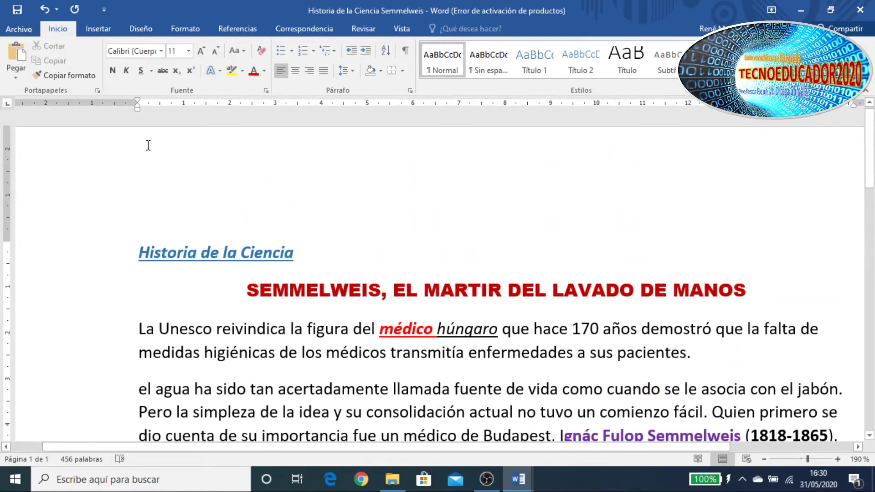
click(45, 10)
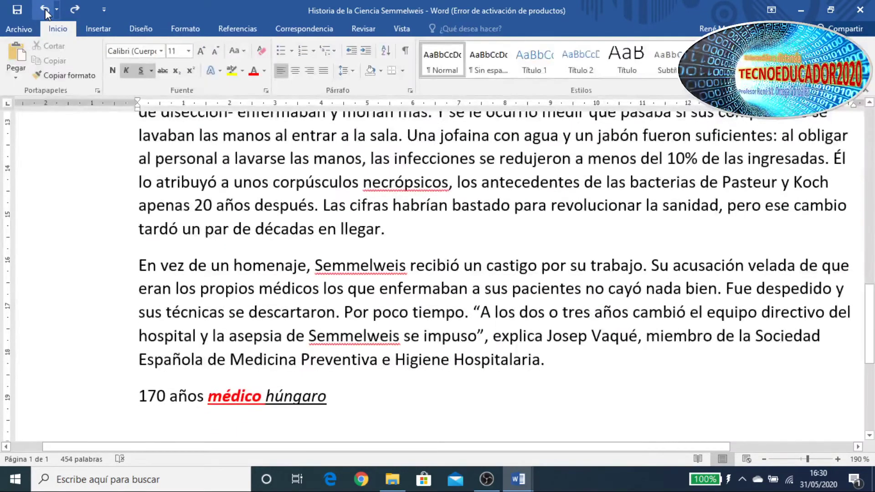
click(45, 10)
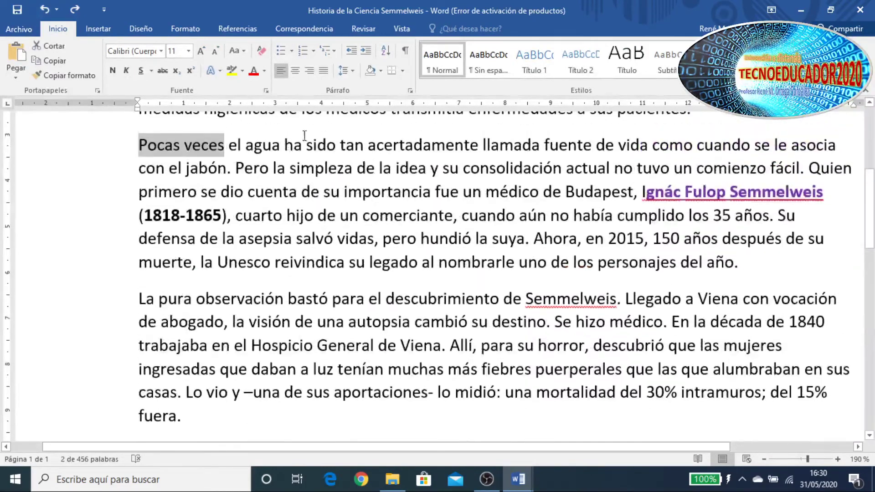
scroll(257, 227, up, 3)
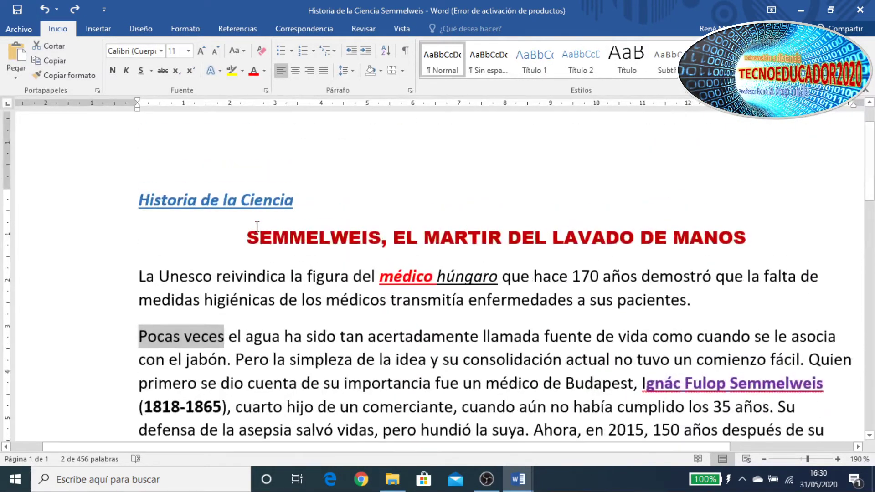
click(290, 352)
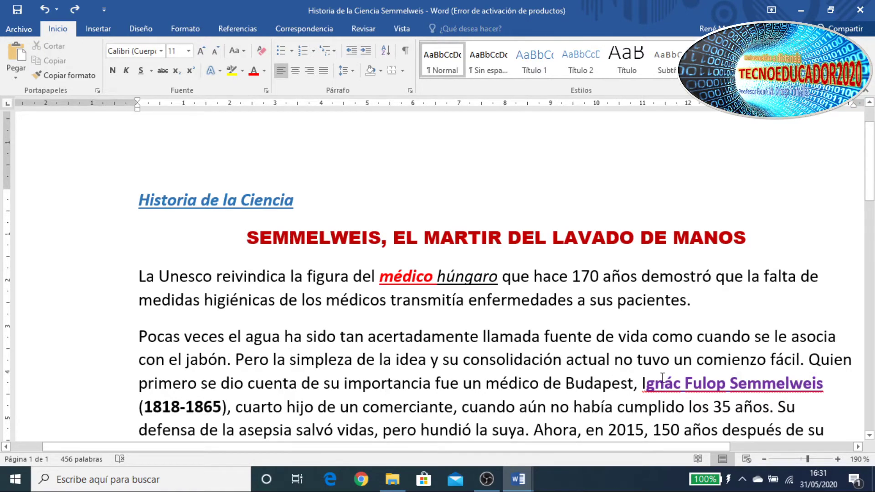
Copy the word "acertadamente" from the first line of the second paragraph
scroll(581, 353, down, 3)
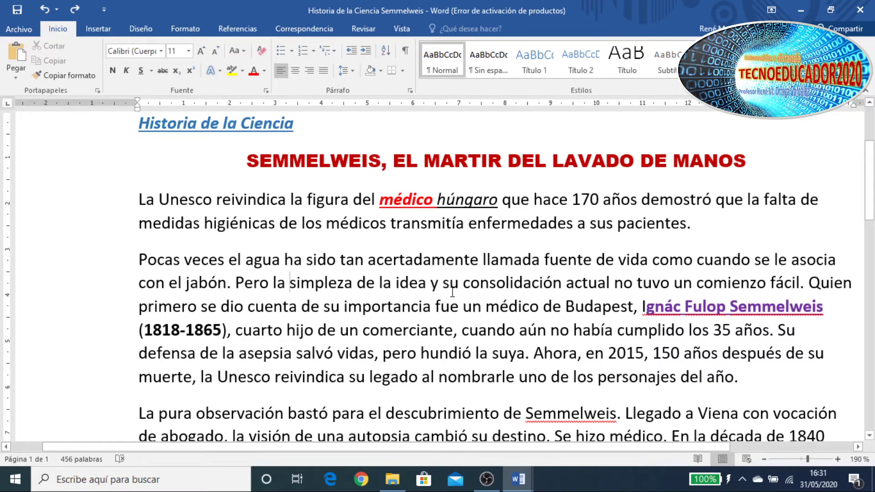
double_click(414, 260)
key(ctrl+c)
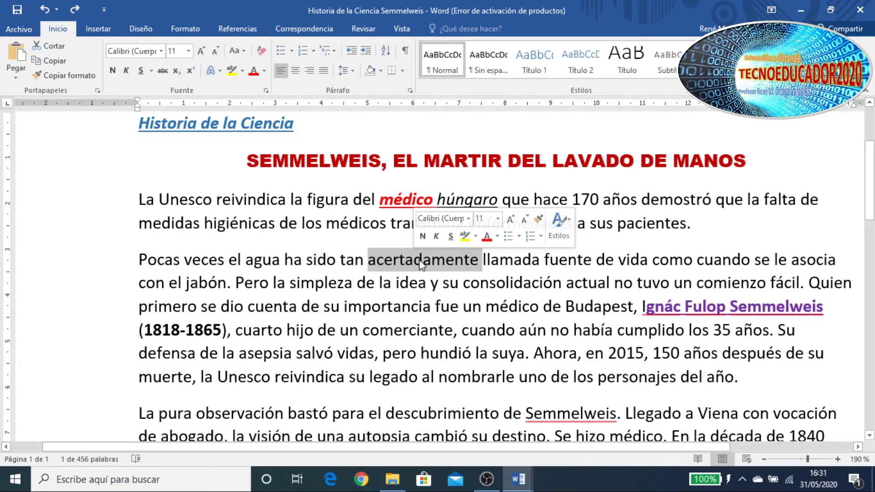
right_click(421, 264)
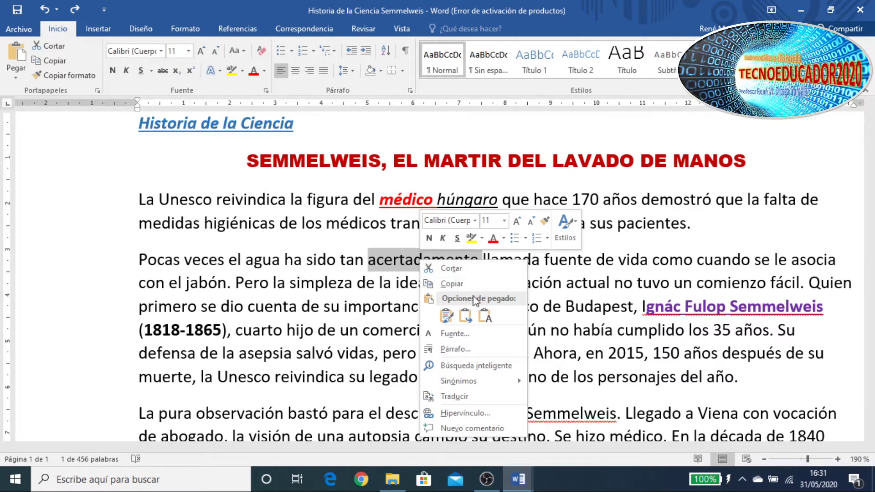
click(448, 319)
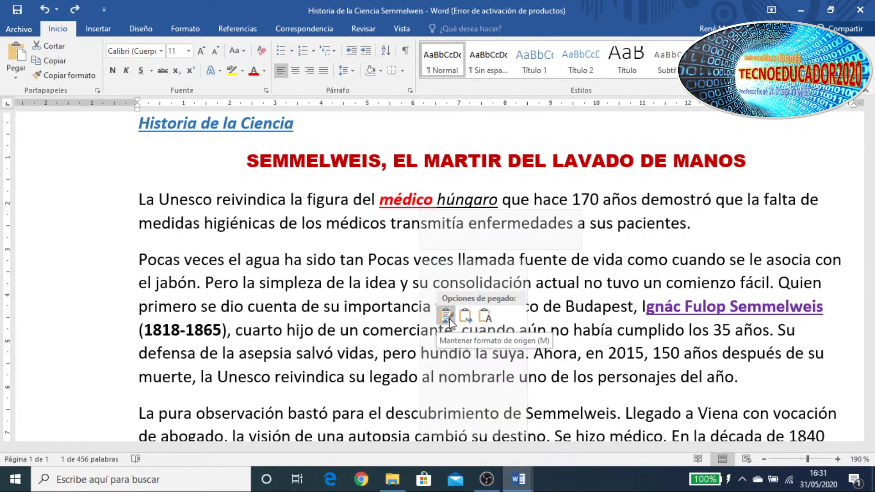
key(ctrl+z)
right_click(421, 263)
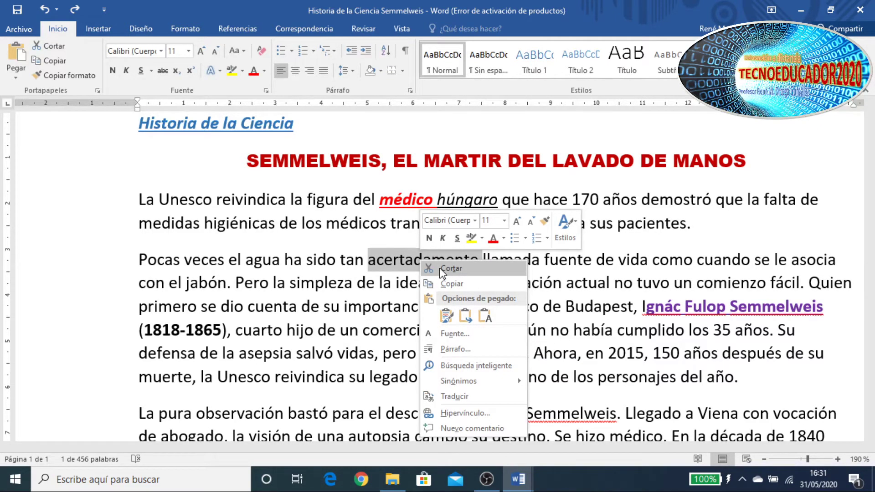
click(447, 288)
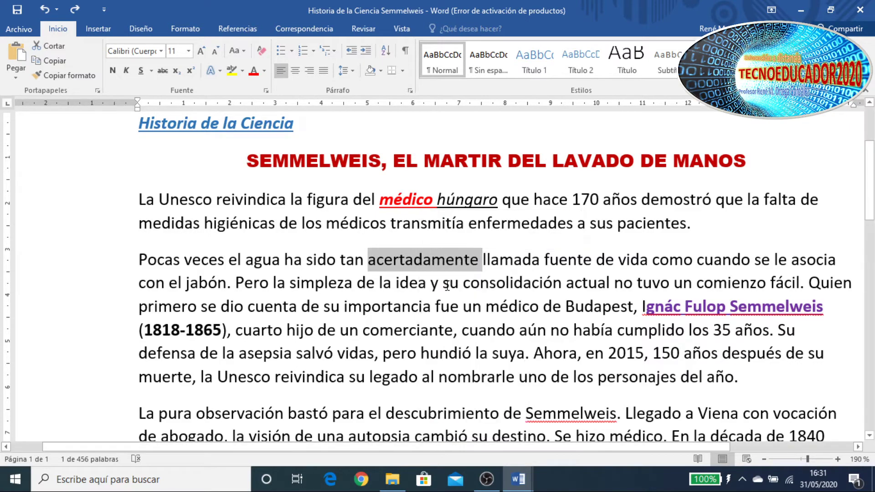
Paste the copied word "acertadamente" after "médico húngaro" in the document's last line
scroll(435, 316, down, 15)
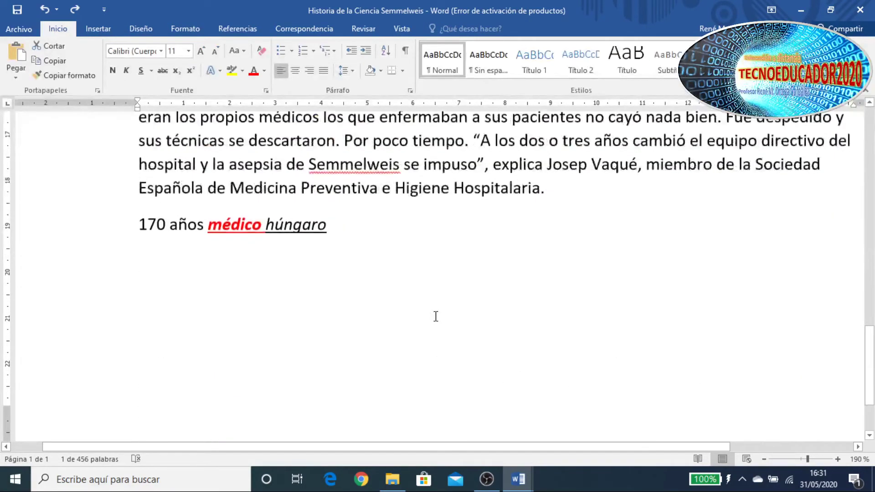
click(351, 231)
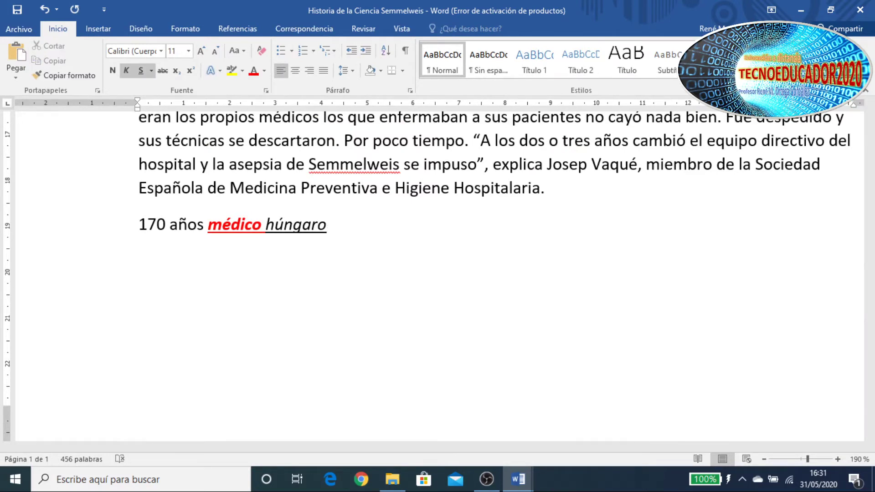
right_click(350, 231)
click(376, 287)
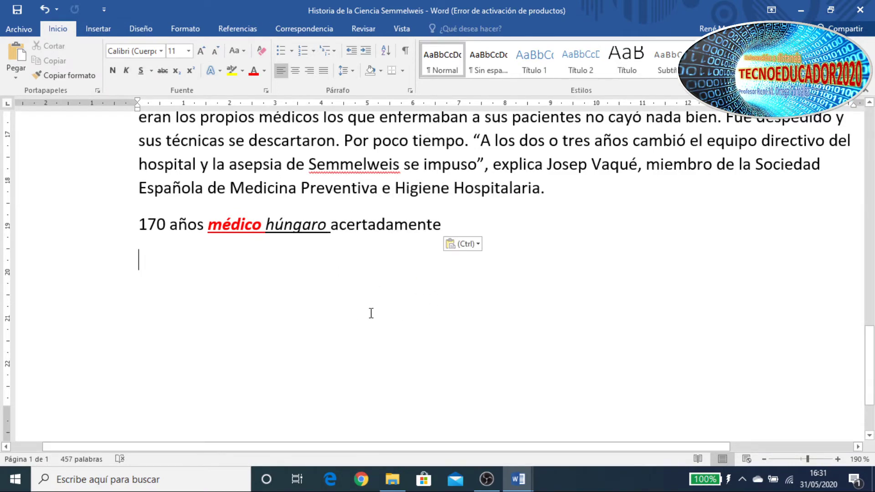
Cut "Hospitalaria" from the end of the last paragraph and paste it after "acertadamente" in the document's last line
scroll(372, 314, up, 8)
scroll(370, 313, down, 7)
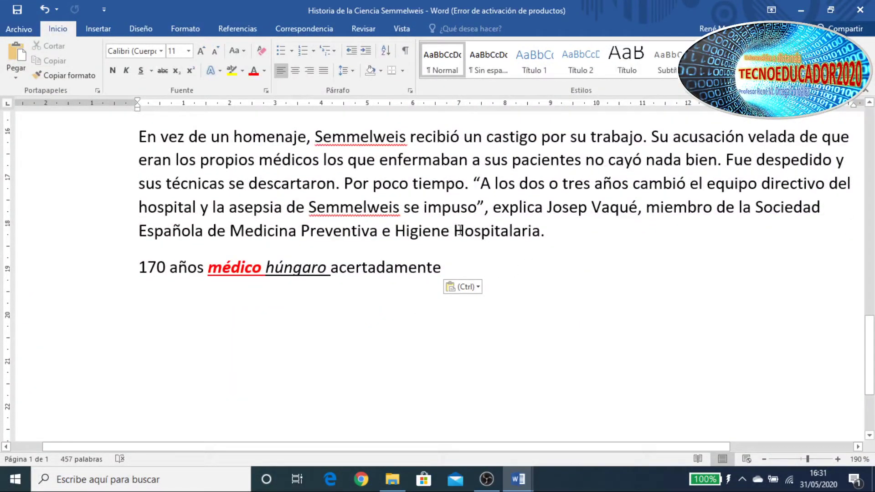
drag(454, 230, 539, 230)
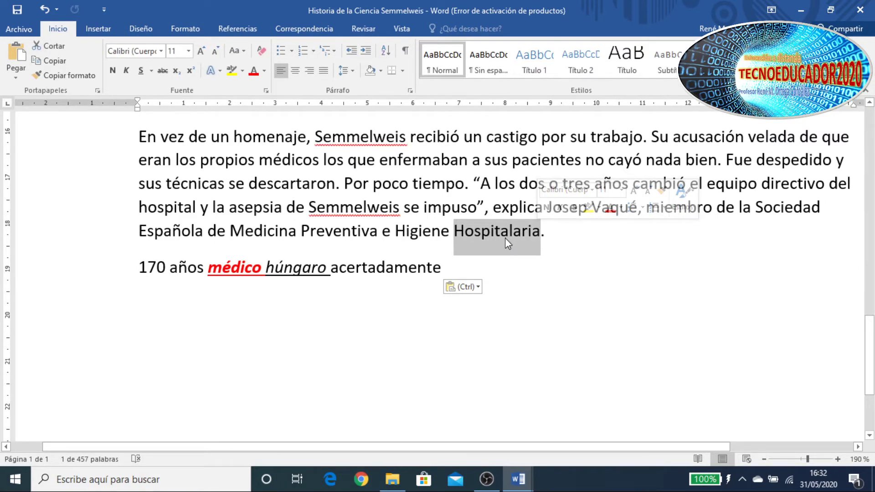
right_click(505, 238)
click(536, 248)
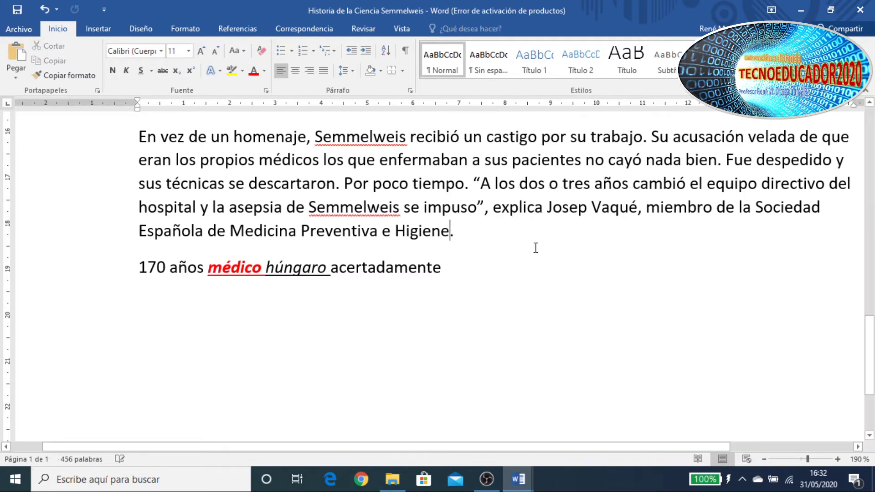
right_click(471, 273)
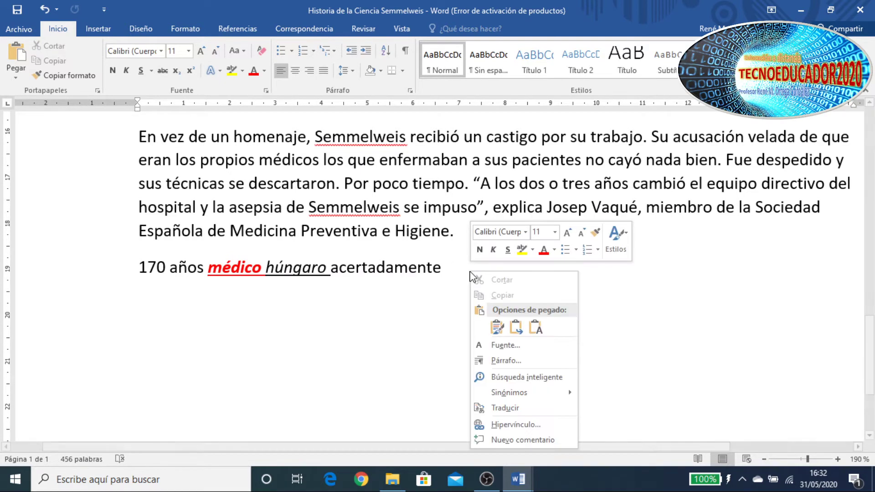
click(458, 269)
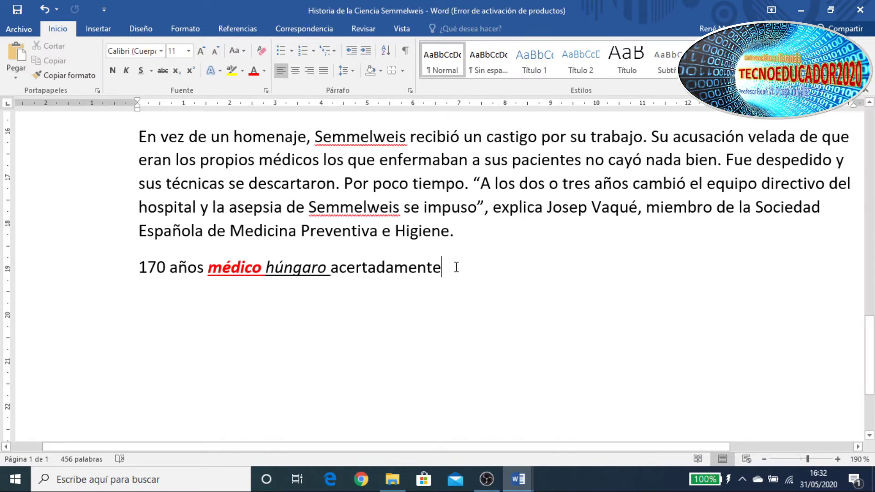
right_click(455, 268)
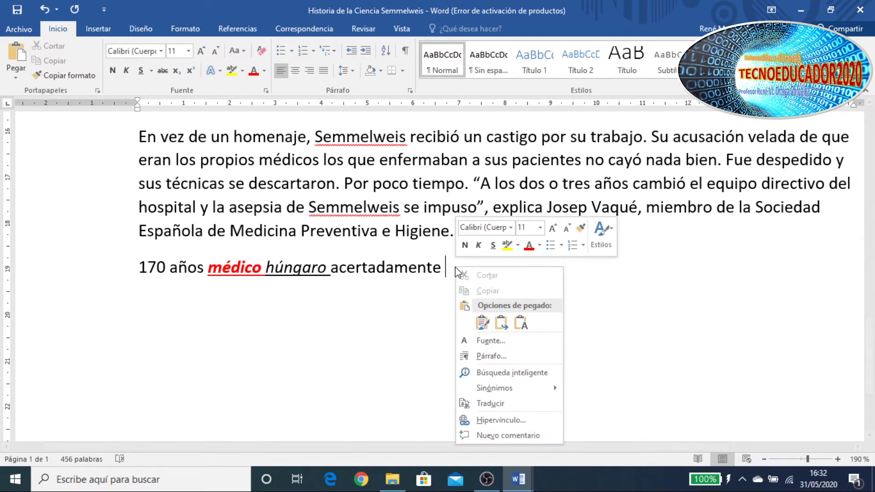
click(481, 318)
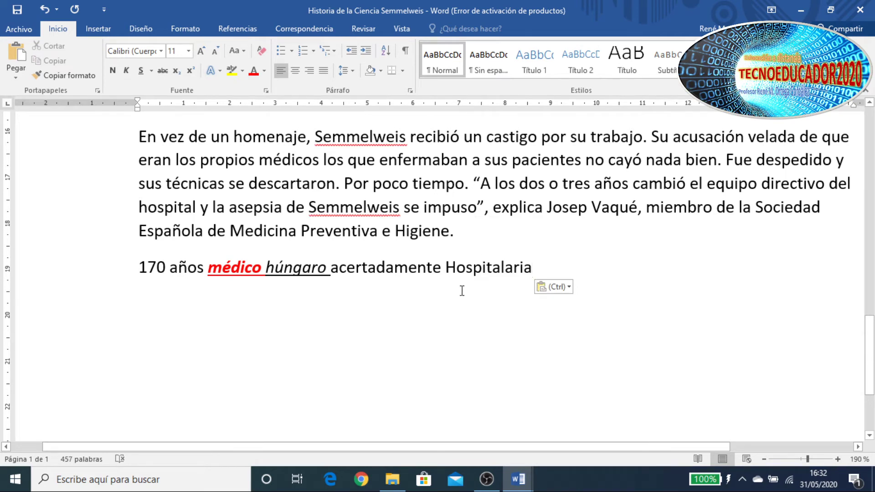
Undo the paste and the cut of "Hospitalaria"
click(49, 9)
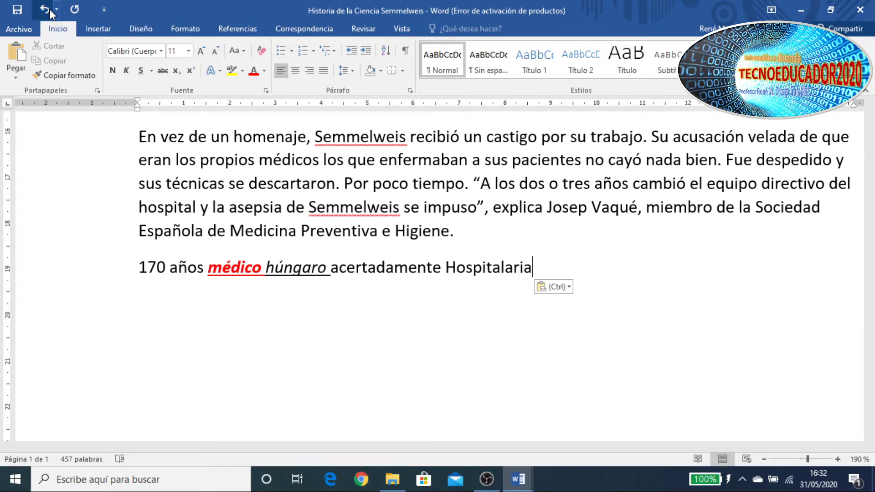
click(45, 9)
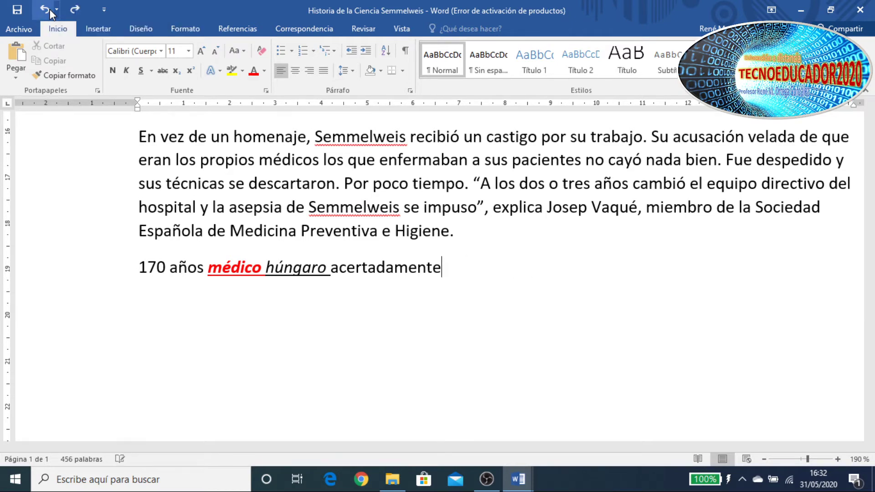
click(45, 9)
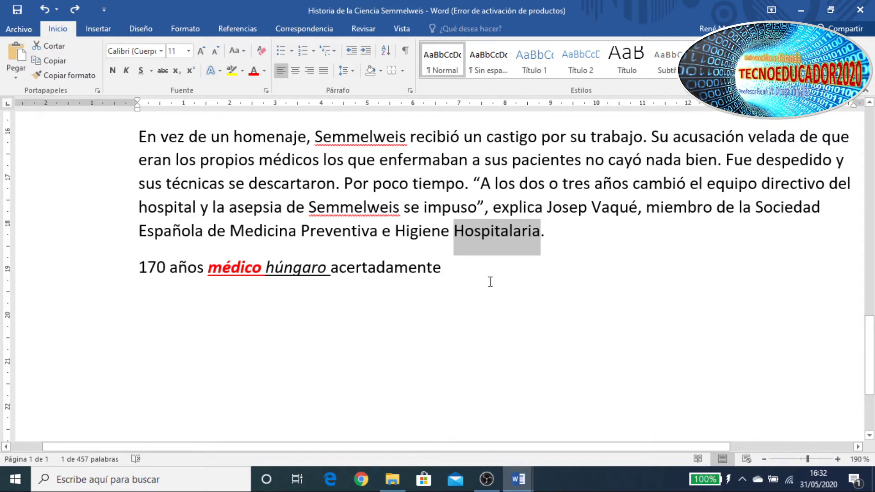
Move the person's name after "explica" in the last paragraph to a new line below "170 años médico húngaro acertadamente", and undo the move
scroll(497, 274, up, 2)
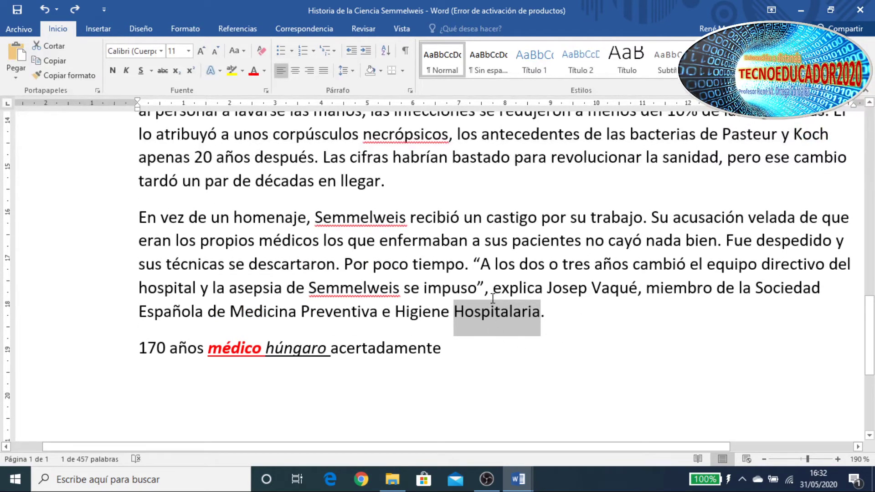
scroll(494, 296, down, 5)
scroll(496, 299, up, 3)
scroll(497, 300, up, 1)
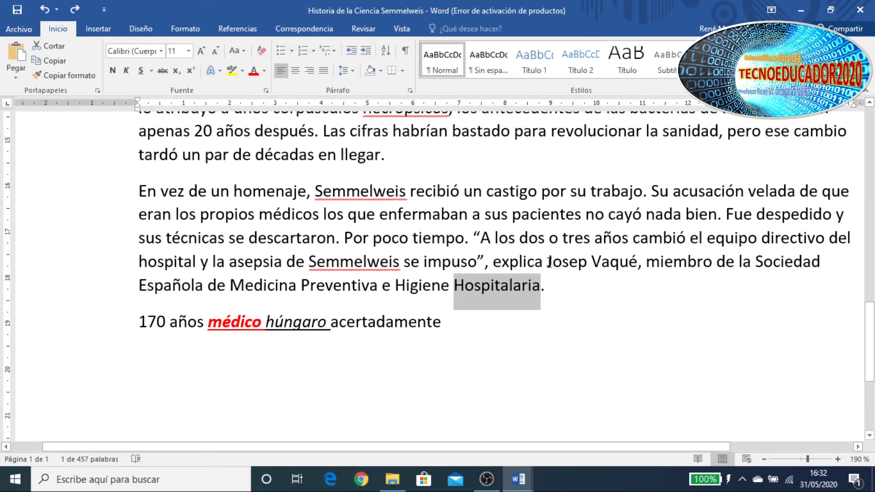
drag(549, 262, 630, 261)
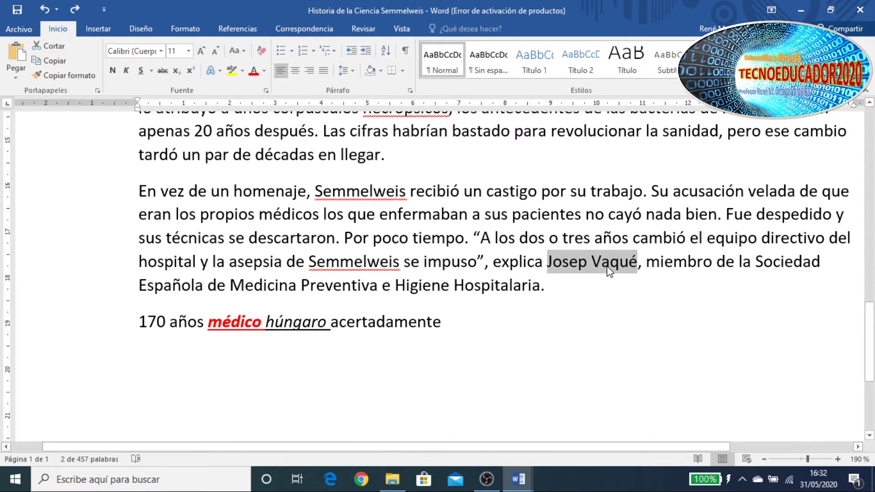
drag(608, 269, 593, 359)
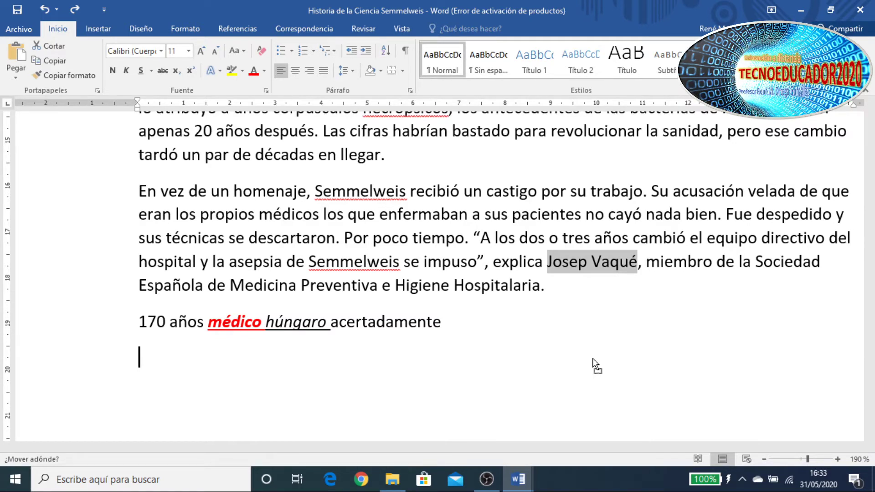
drag(592, 365, 592, 359)
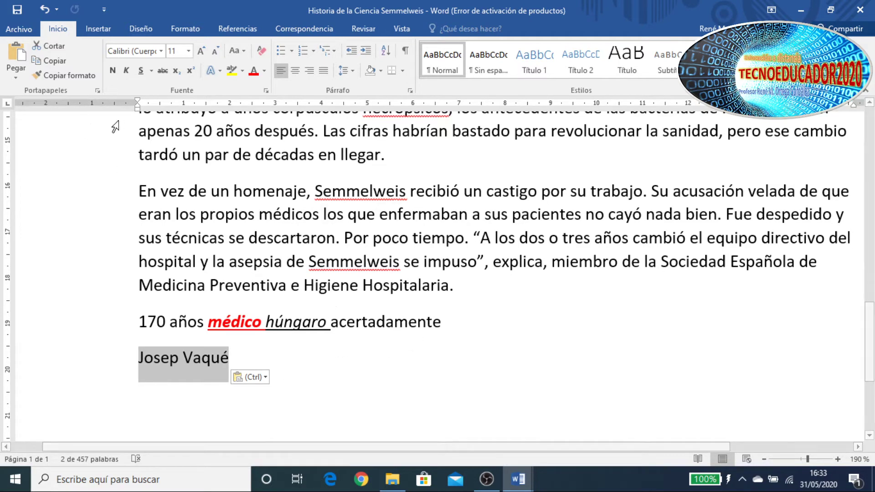
click(46, 16)
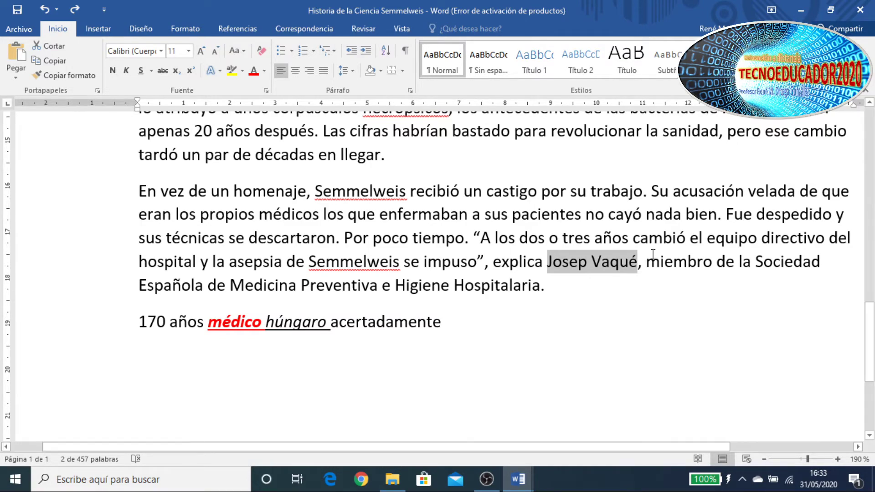
Check the font formatting of the words "médico" and "húngaro" in the first paragraph below the title
scroll(420, 280, up, 8)
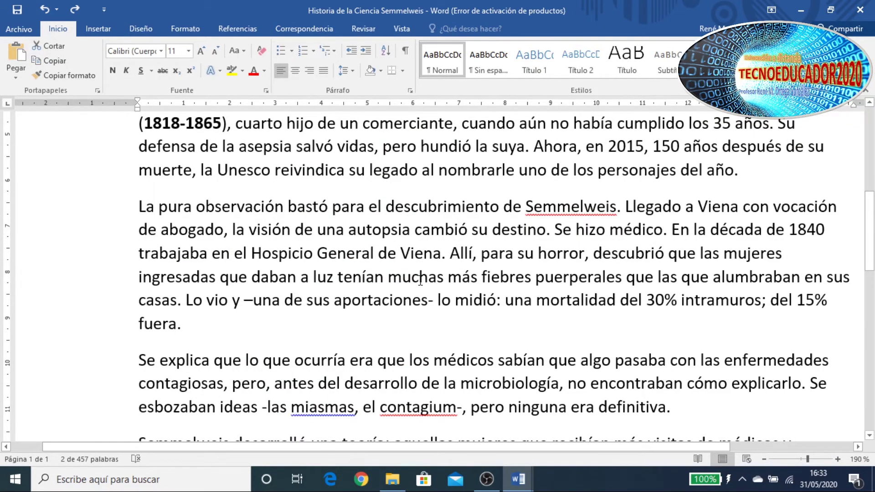
scroll(420, 279, up, 4)
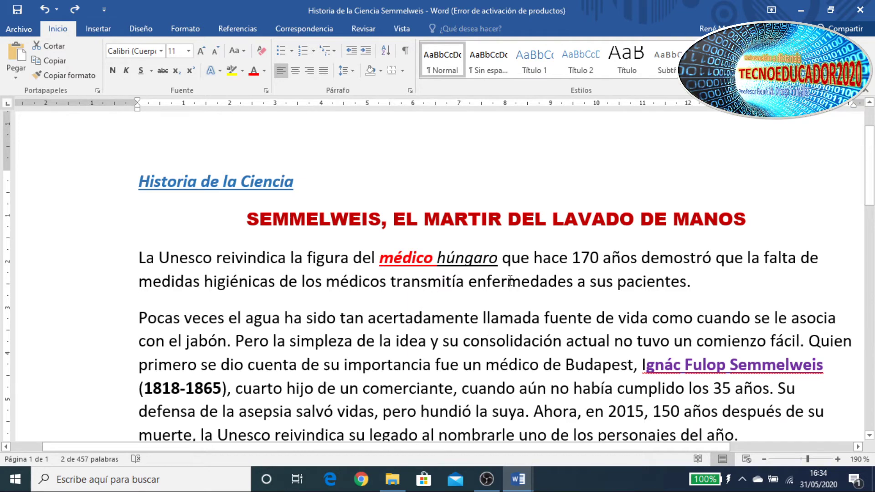
click(369, 281)
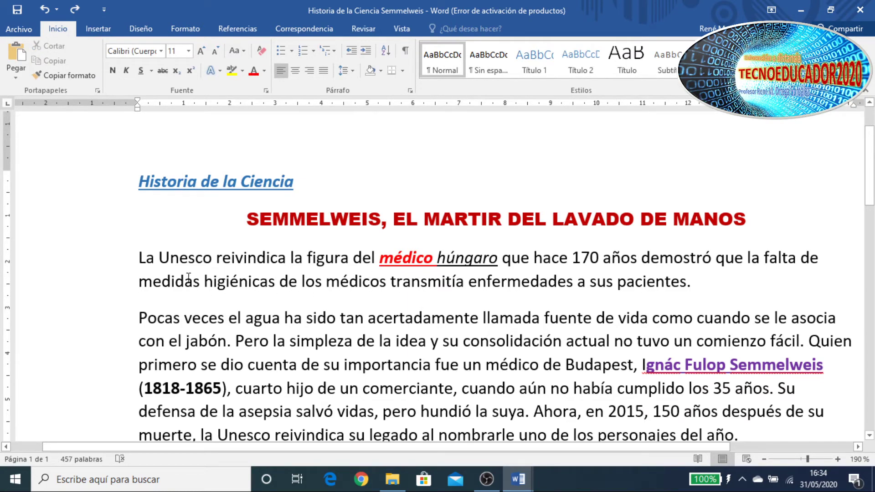
click(176, 282)
click(404, 255)
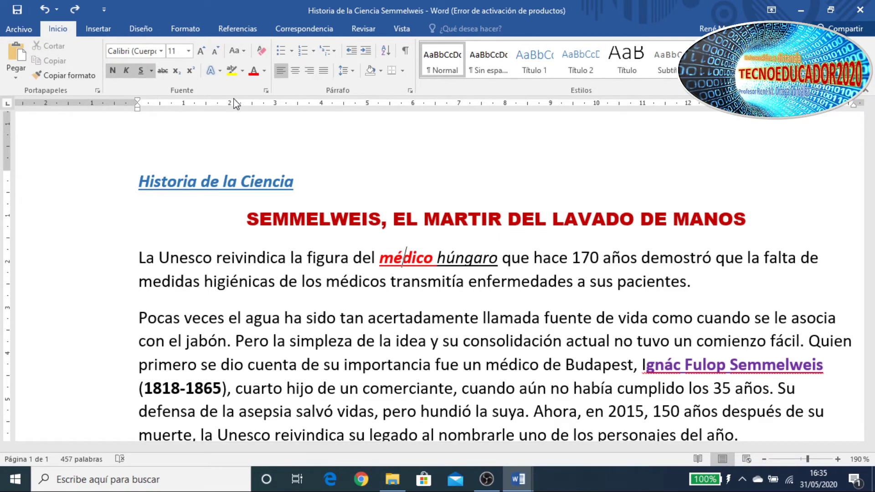
click(459, 258)
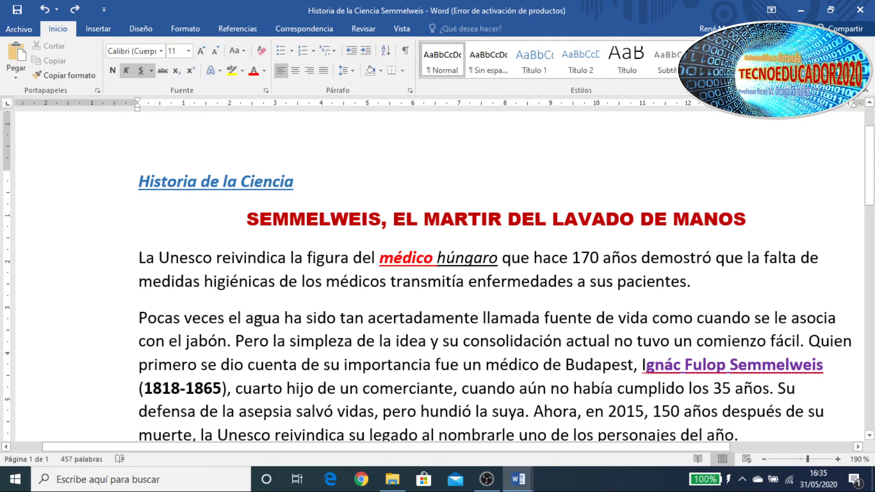
Insert the plain text "médico húngaro" after "figura del" in the first paragraph below the title
click(378, 258)
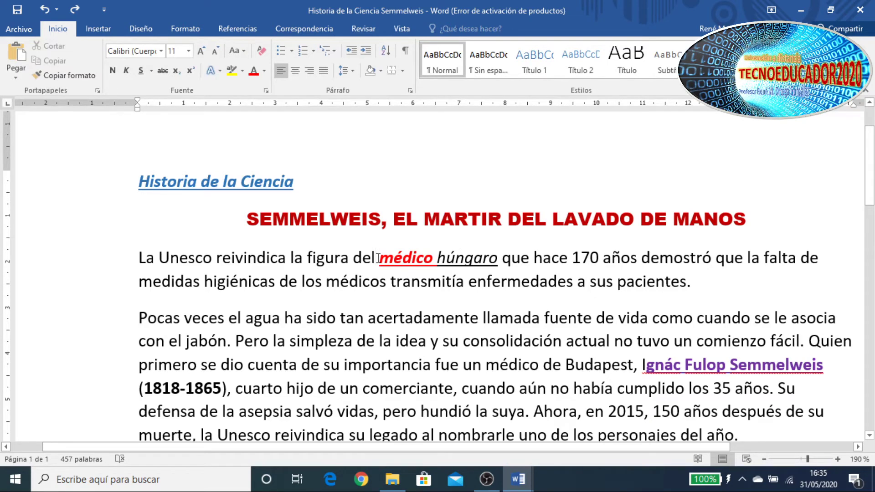
text(m)
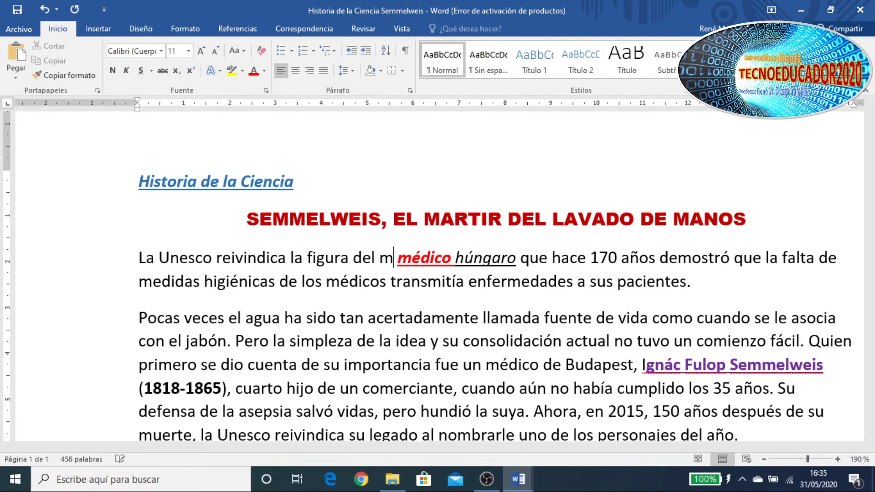
text(édico)
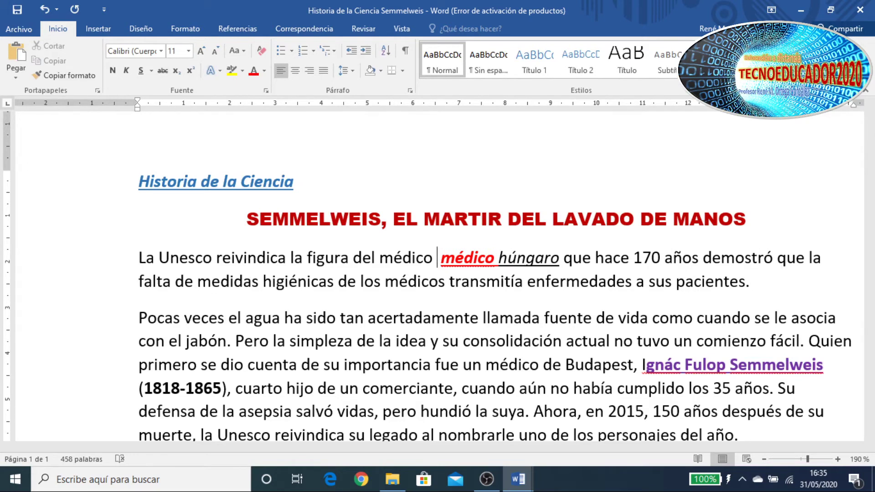
text( húngar)
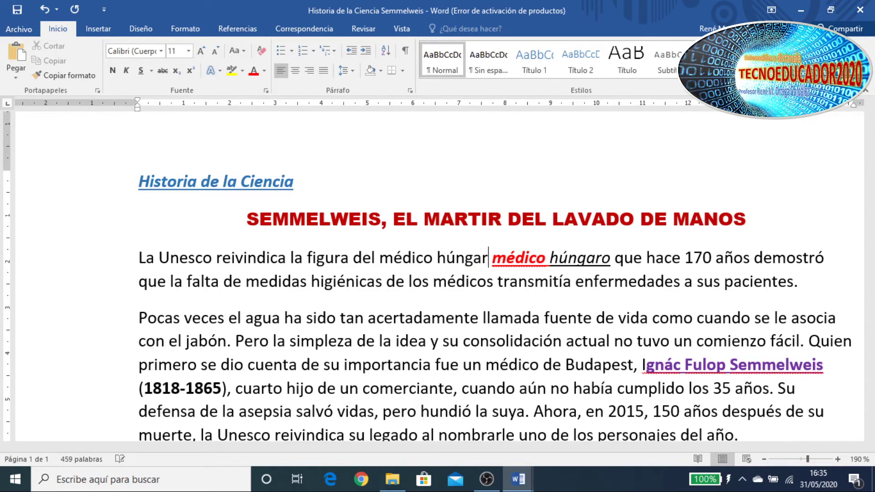
text(o)
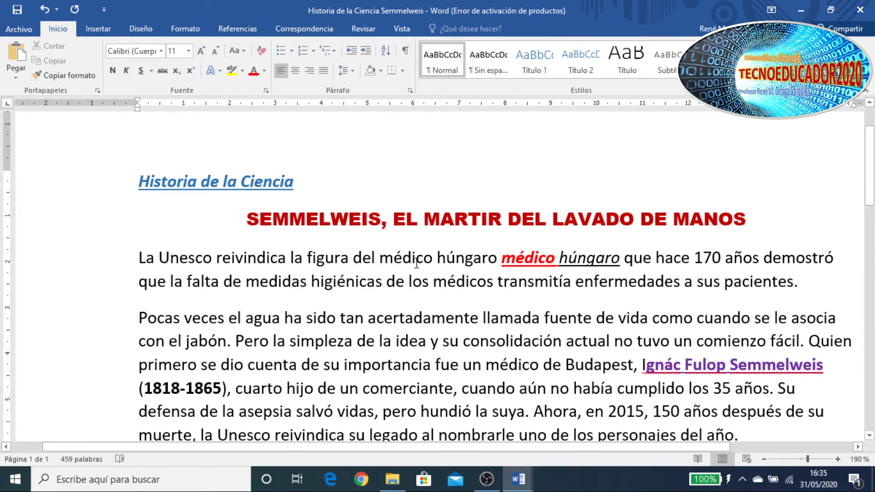
Undo the insertion of the plain text "médico húngaro" in the first paragraph
drag(502, 258, 518, 267)
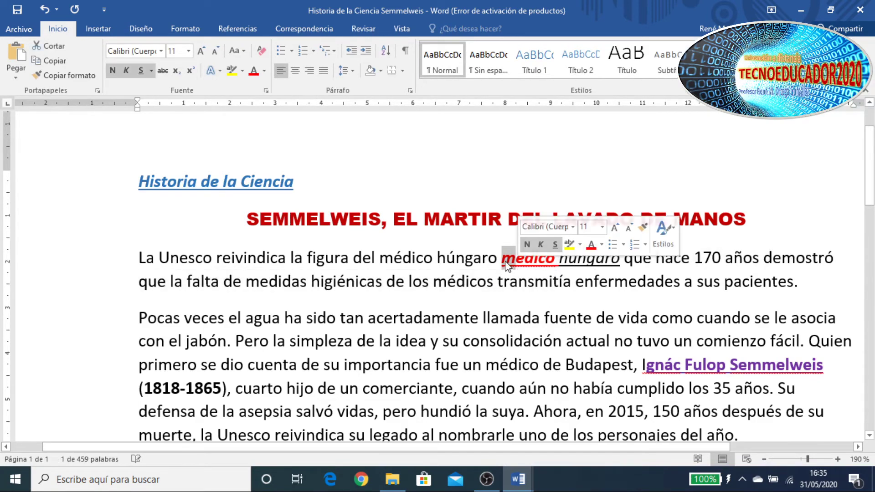
click(497, 258)
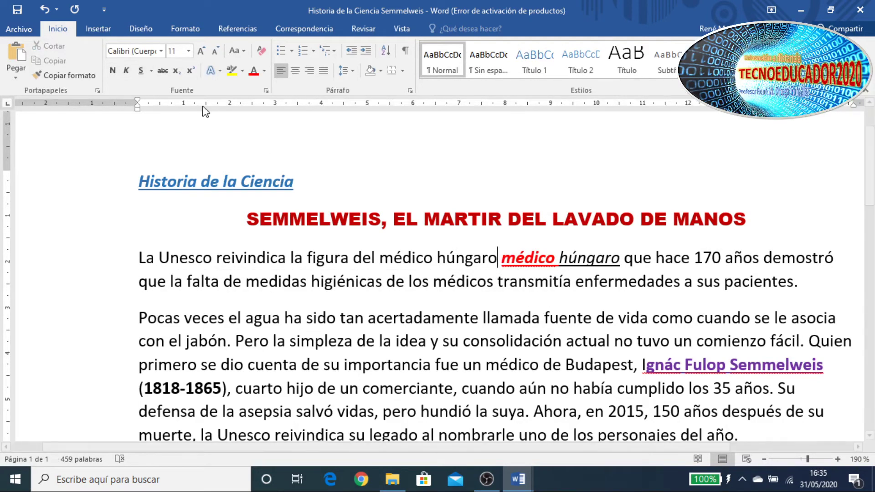
click(46, 11)
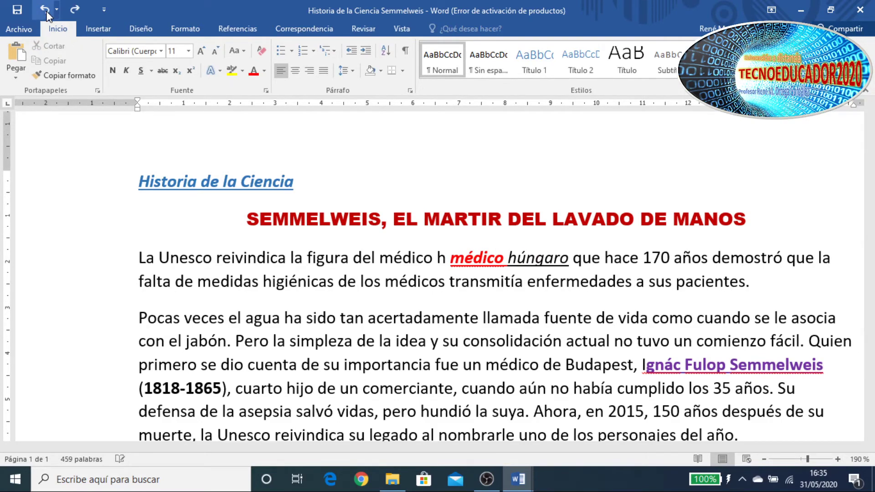
click(46, 11)
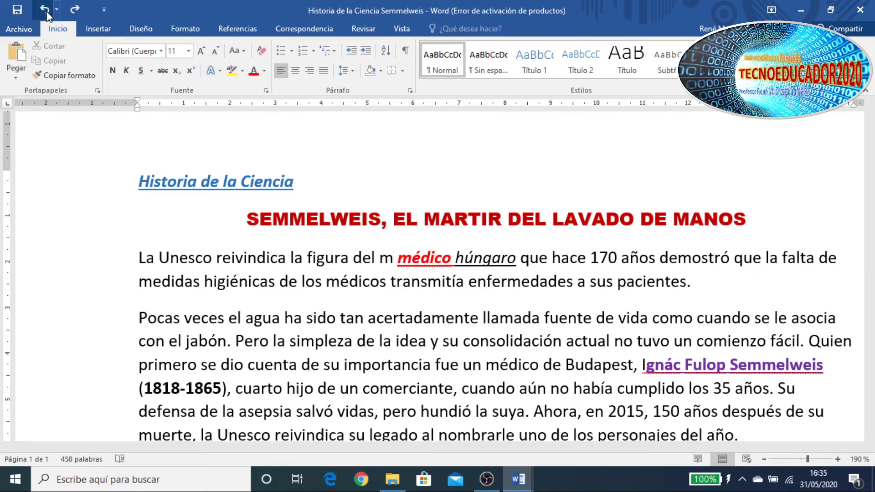
click(46, 12)
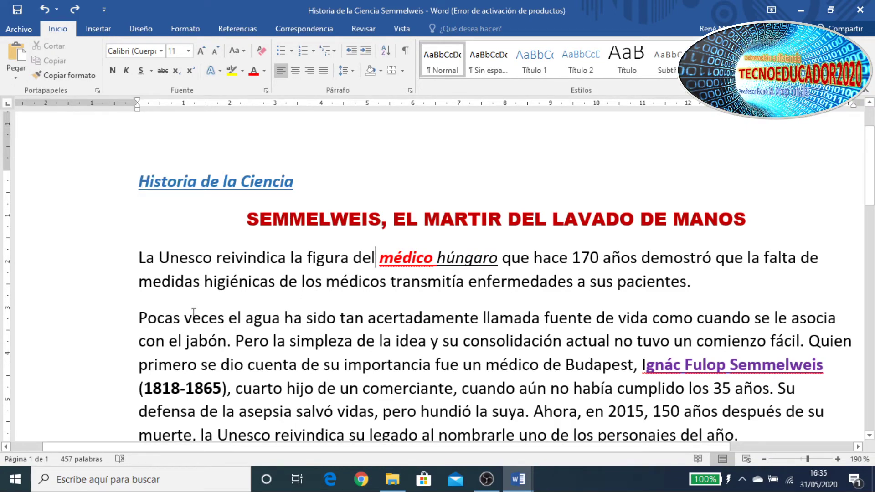
Copy the plain formatting of "veces" in the "Pocas veces" paragraph onto "médico húngaro" in the first paragraph below the title
drag(192, 319, 226, 325)
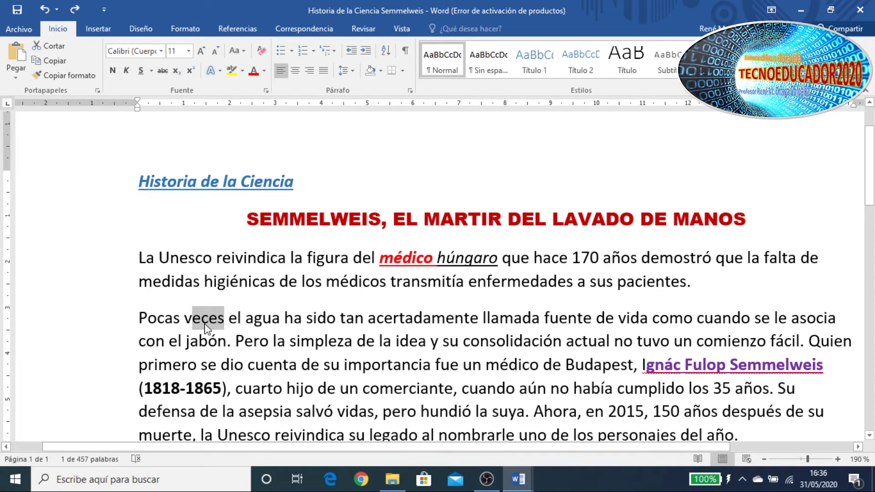
click(80, 78)
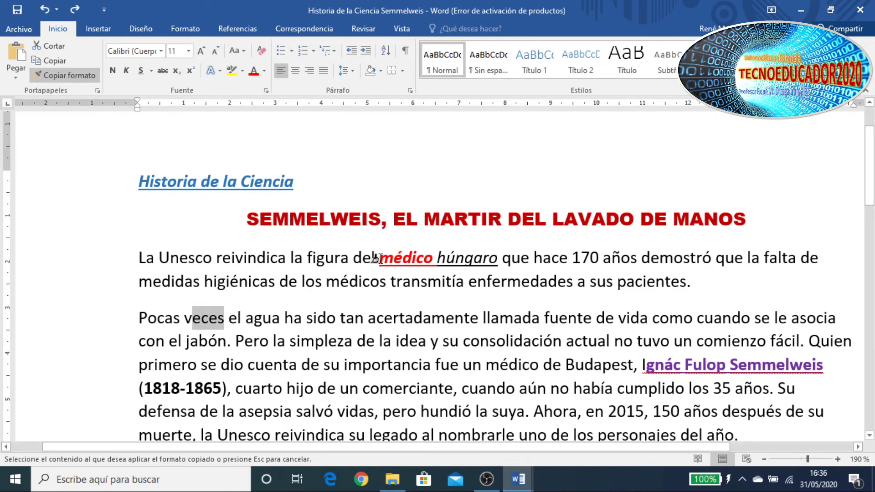
drag(375, 258, 464, 263)
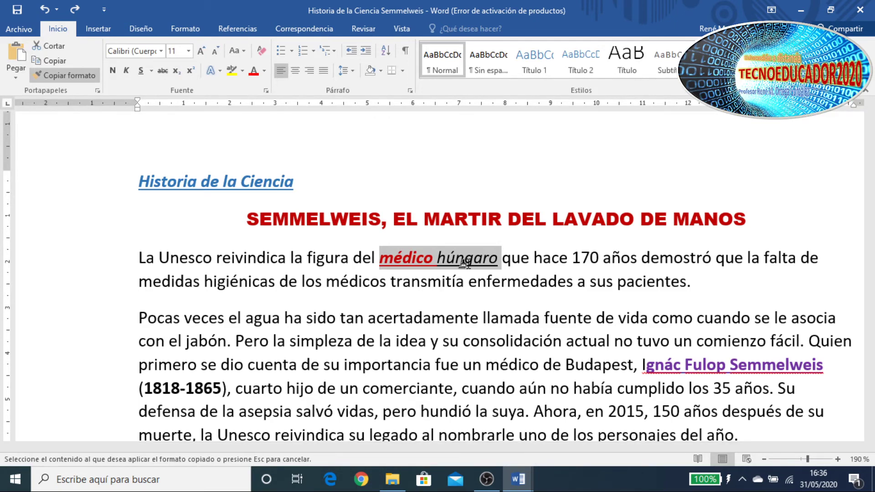
drag(465, 263, 465, 265)
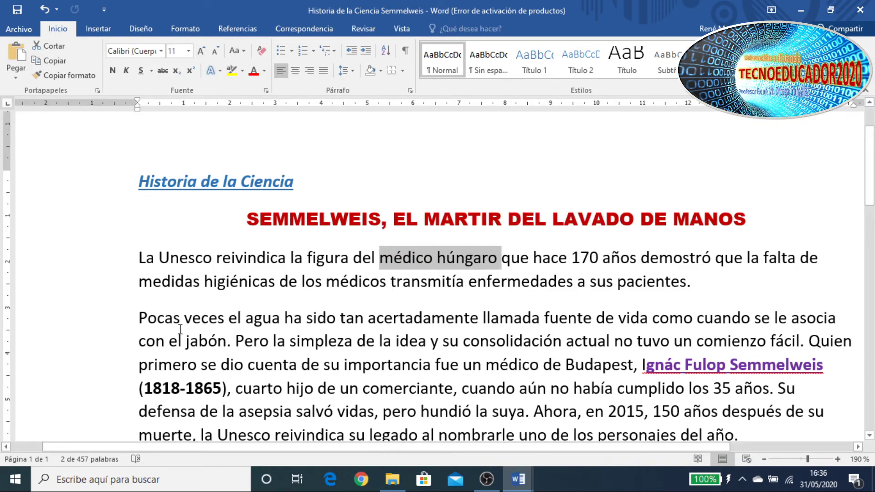
click(179, 350)
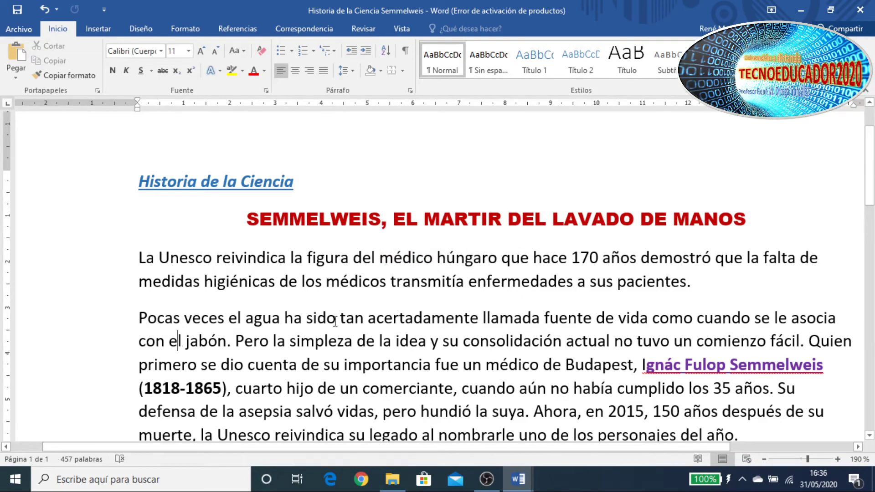
click(415, 257)
double_click(405, 259)
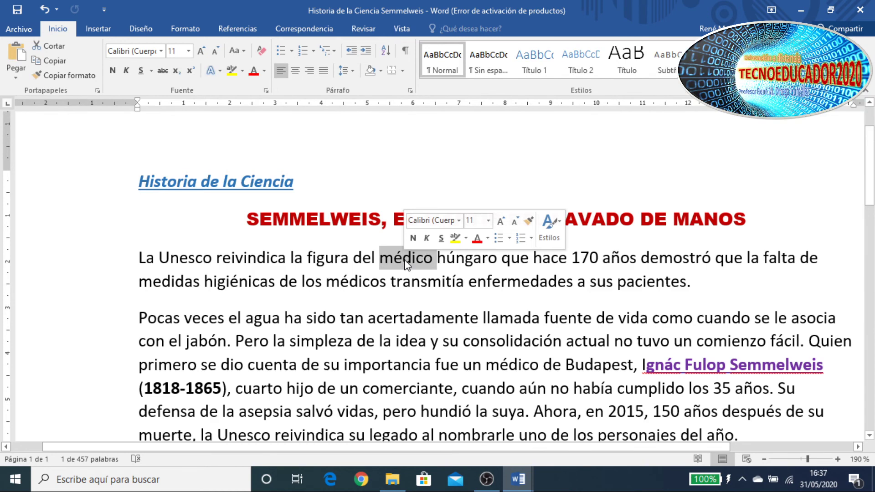
right_click(406, 265)
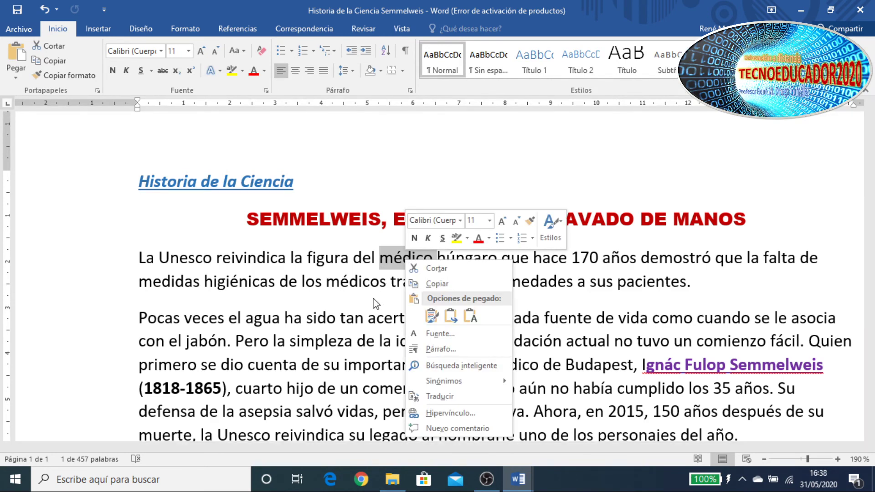
click(372, 327)
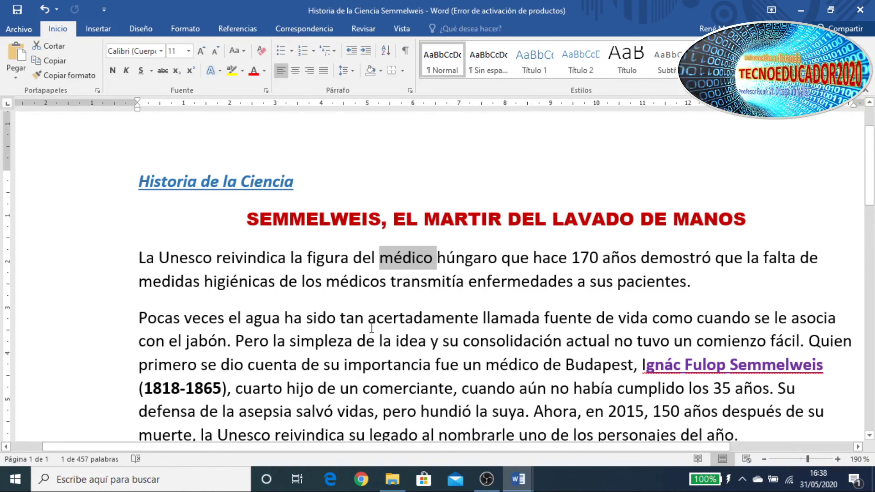
click(372, 328)
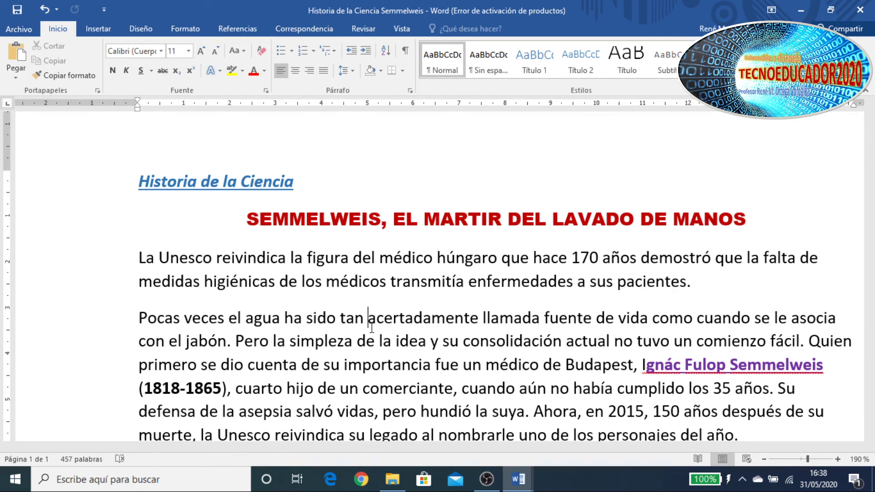
scroll(478, 389, down, 4)
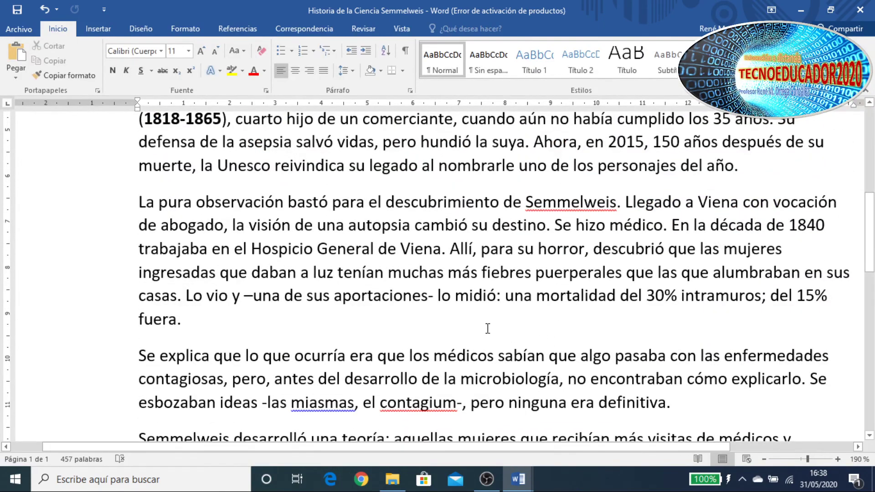
scroll(482, 261, down, 2)
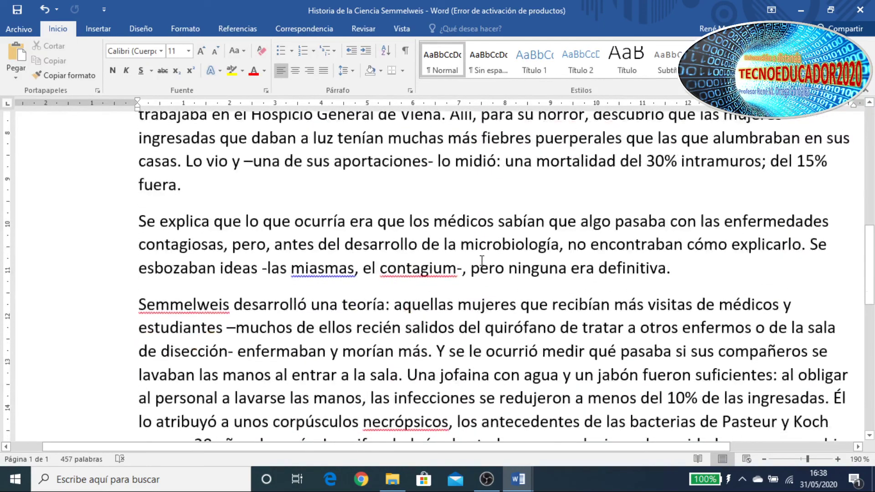
scroll(482, 261, down, 4)
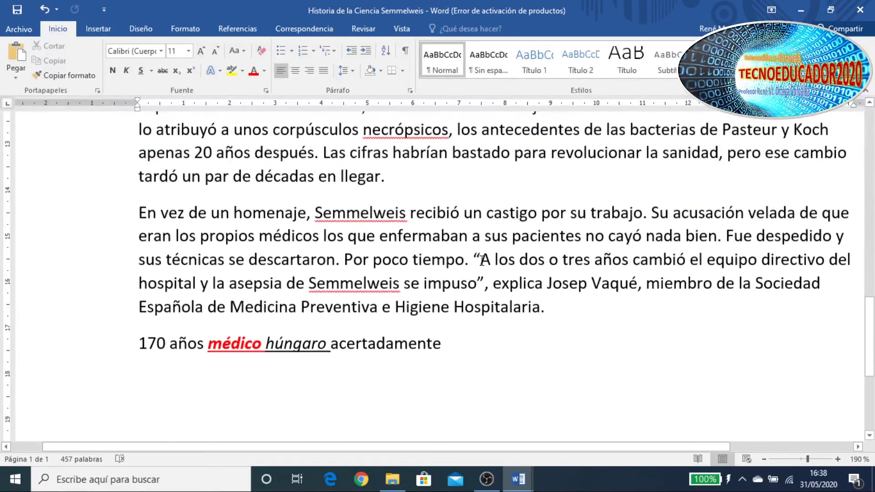
scroll(481, 261, up, 3)
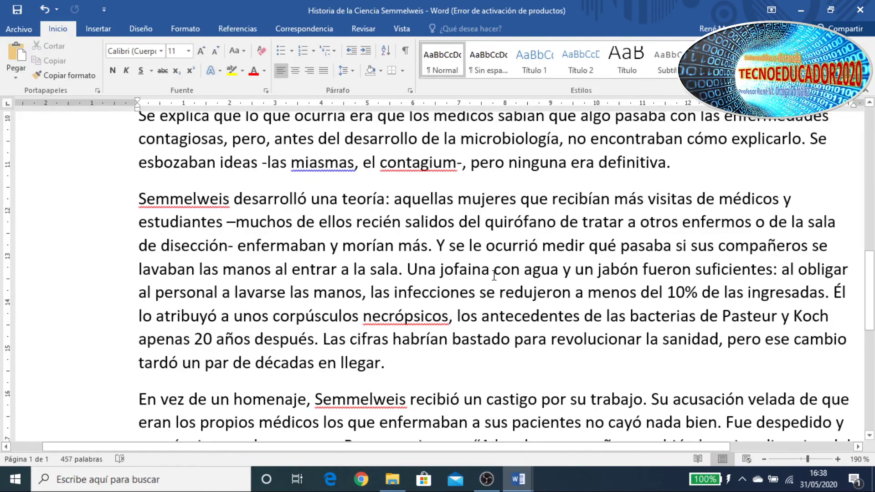
scroll(494, 275, up, 10)
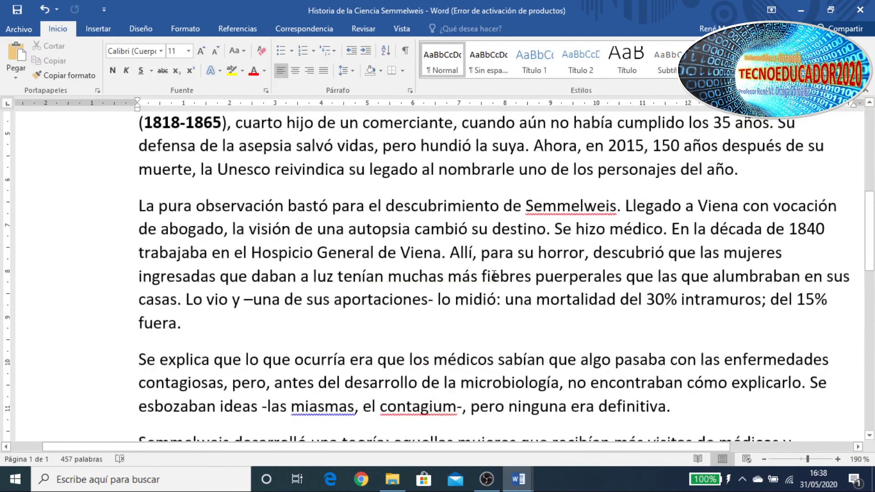